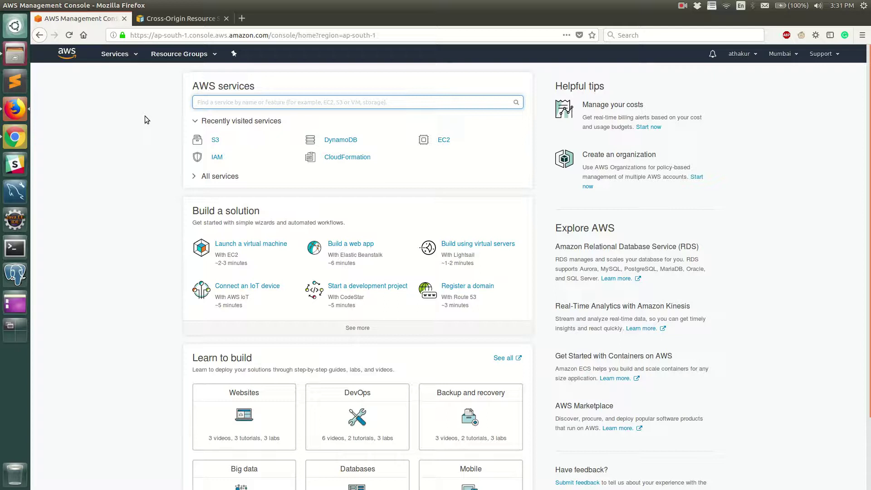
Step: Check the CORS documentation tab, then return to the console and open Amazon S3
click(182, 19)
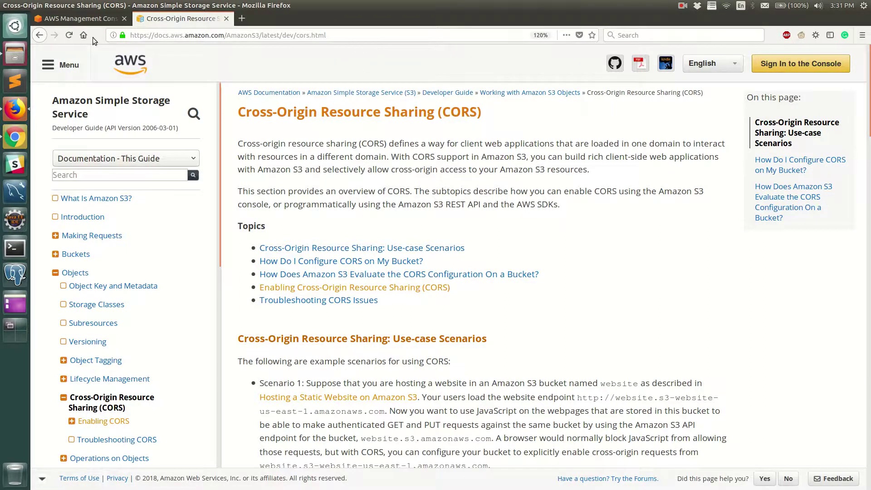
click(82, 18)
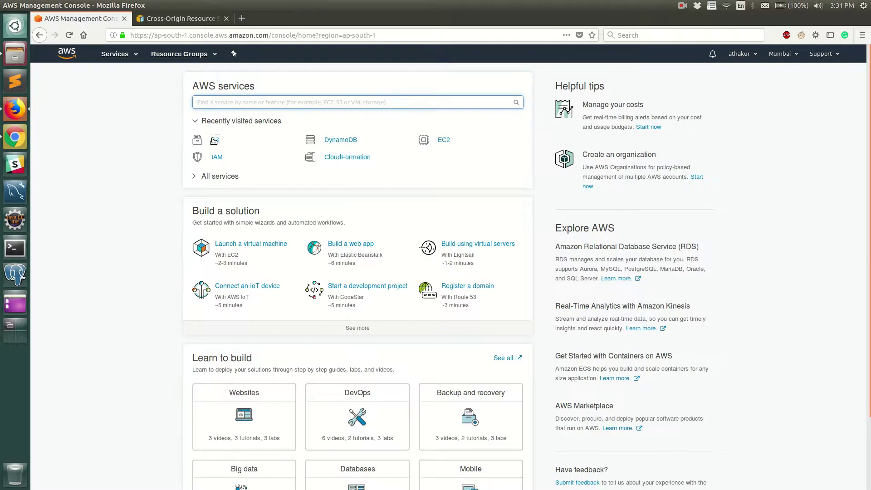
click(214, 140)
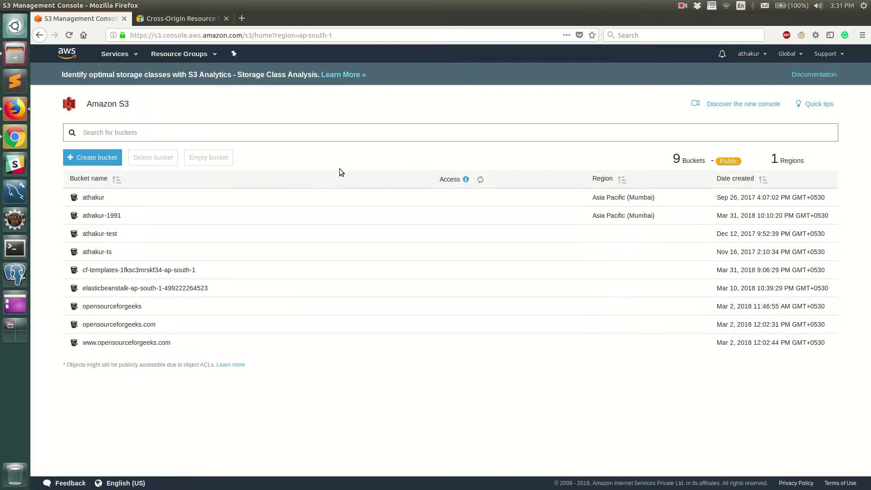
Step: Create a bucket named osfgcorstest1
click(92, 157)
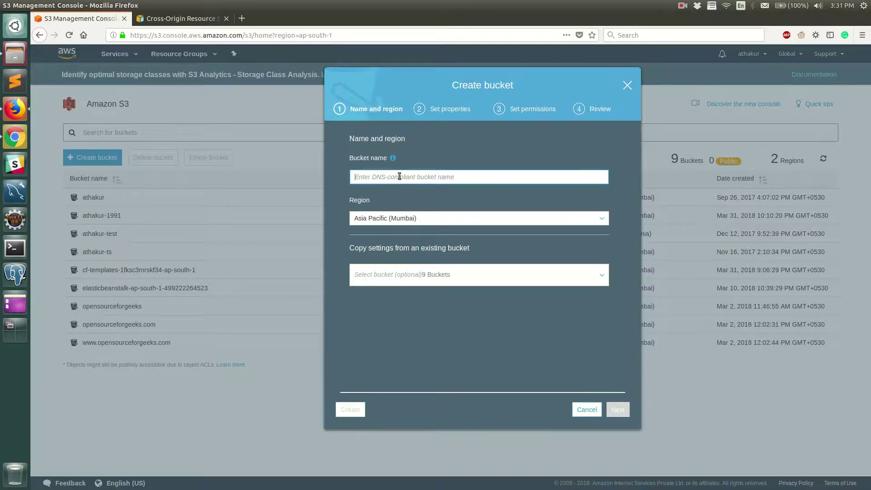
text(osfgco)
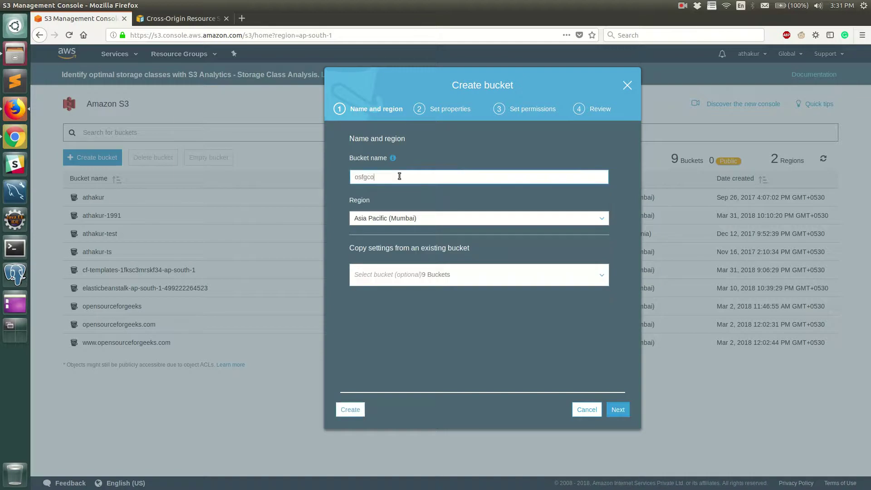
text(stest1)
key(ctrl+a)
click(351, 409)
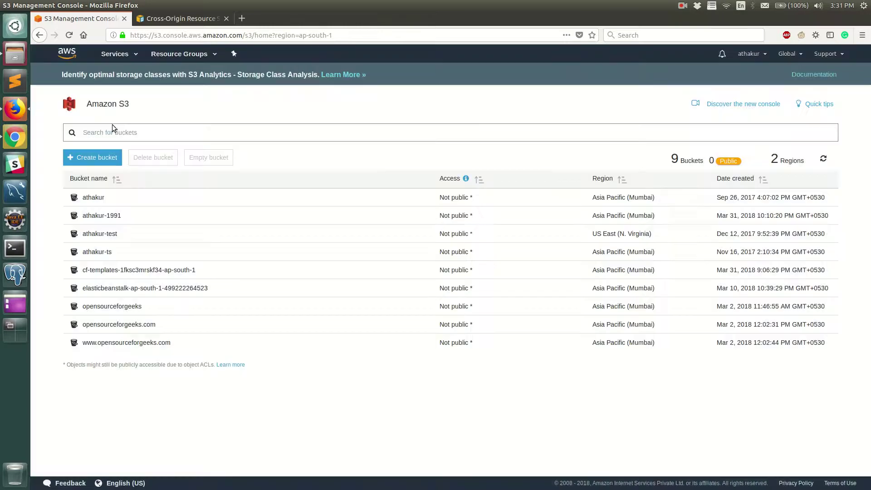
Step: Create a second bucket named osfgcorstest2
click(92, 157)
click(406, 177)
text(osfgcorstest)
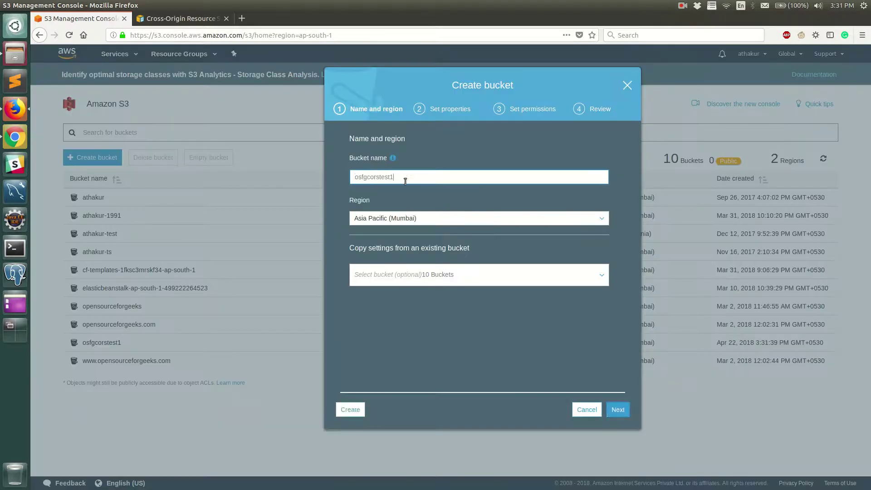
text(2)
click(351, 409)
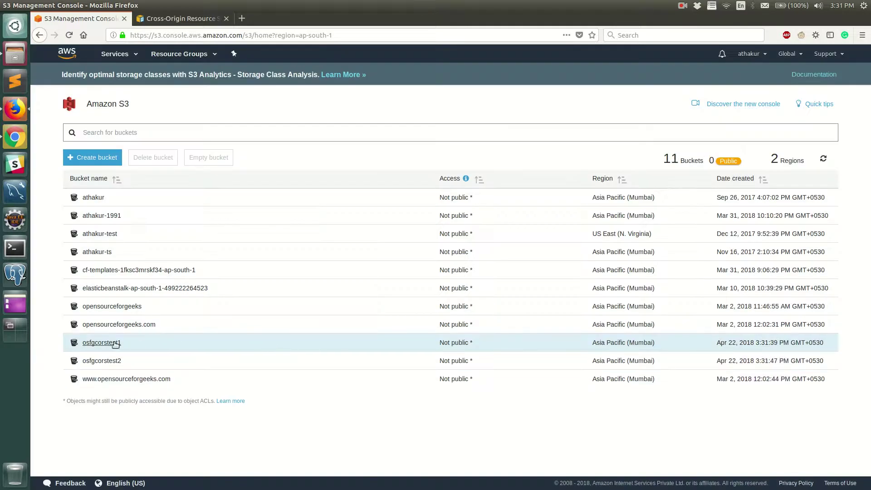
Step: Open osfgcorstest1's Static website hosting settings and choose to host a website
click(102, 345)
click(312, 103)
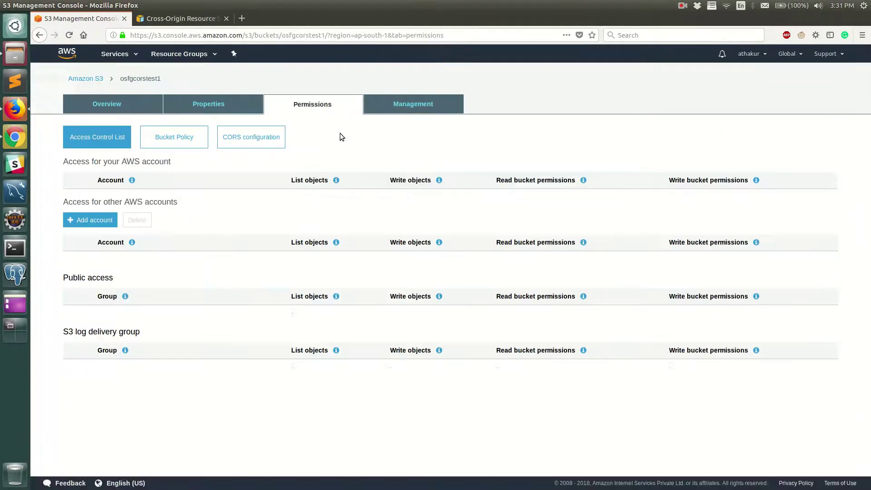
click(208, 104)
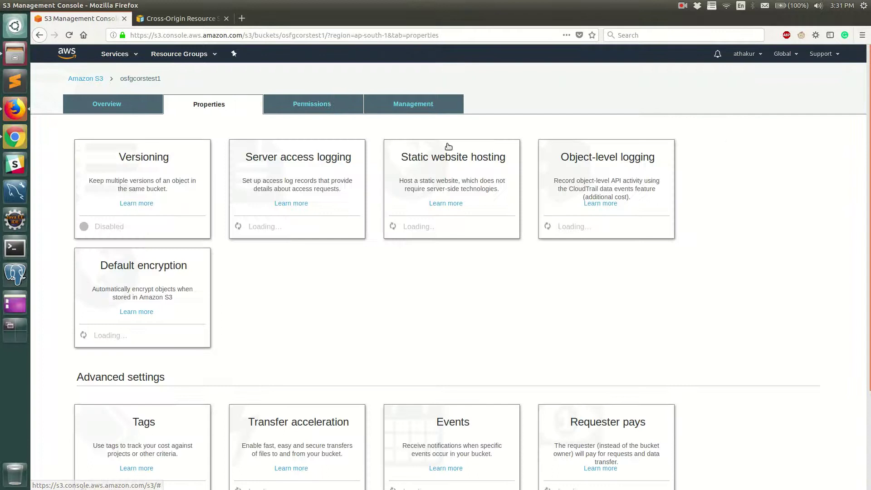
click(461, 161)
scroll(460, 161, down, 3)
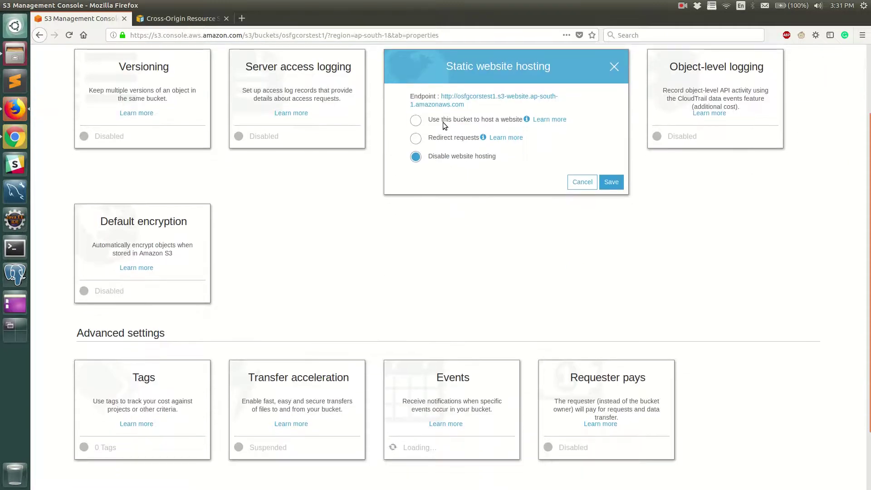
click(443, 122)
Step: Save index.html and error.html as the index and error documents, then return to Overview
click(482, 160)
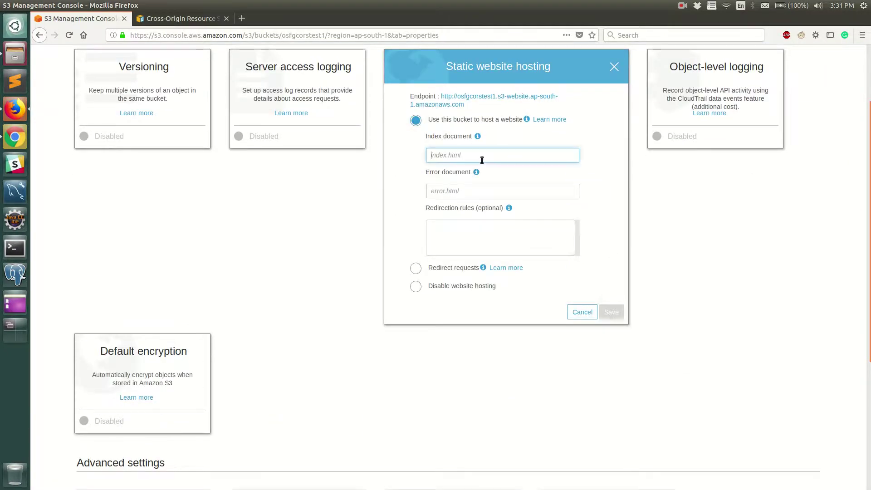
text(index.html)
key(Tab)
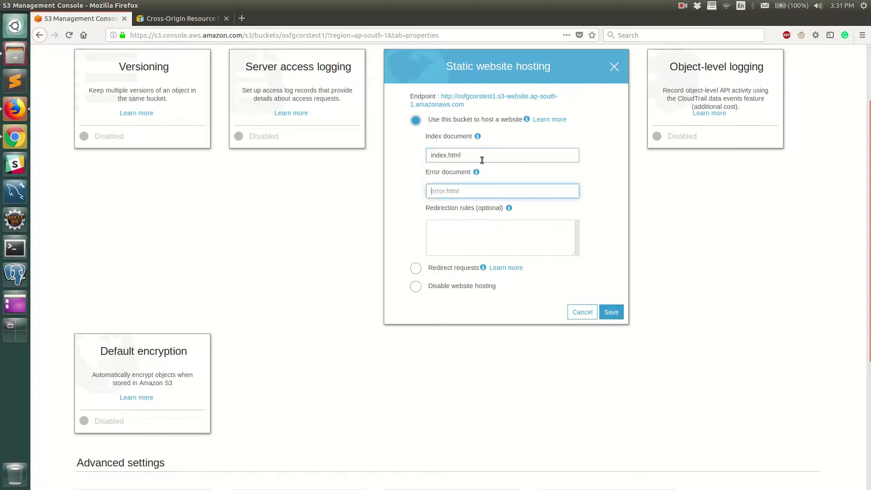
text(error.hjt)
key(BackSpace)
text(tml)
click(611, 312)
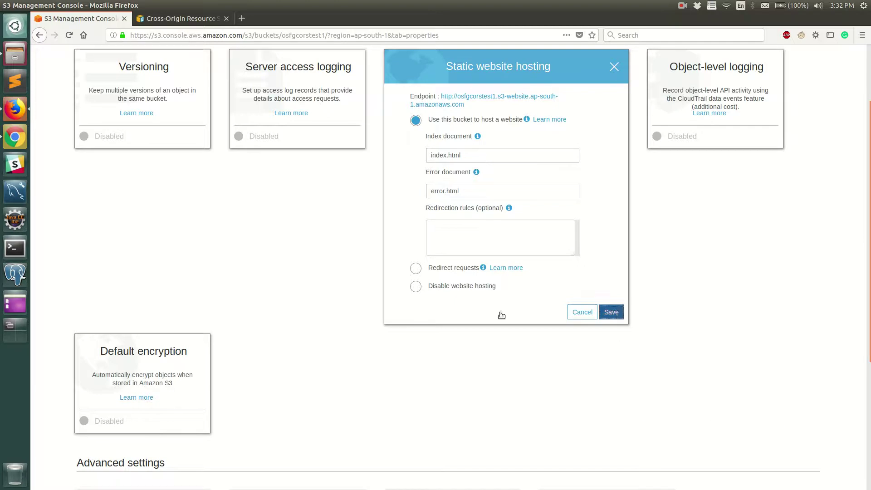
scroll(413, 286, up, 5)
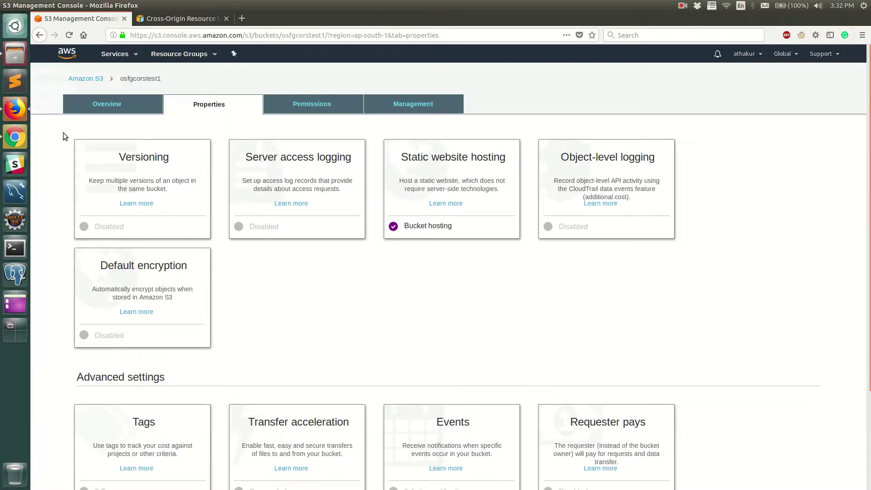
click(103, 106)
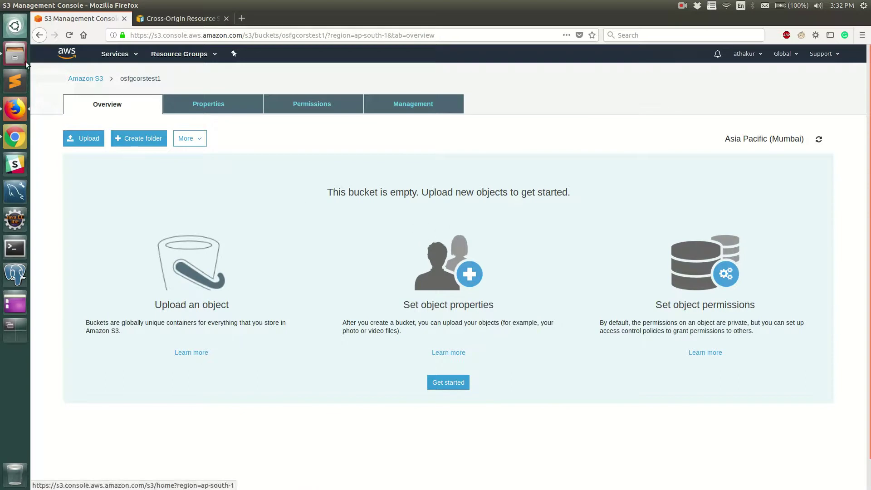
Step: Open the Desktop's index.html in Sublime Text, put load.html inside load(""), and save
click(15, 54)
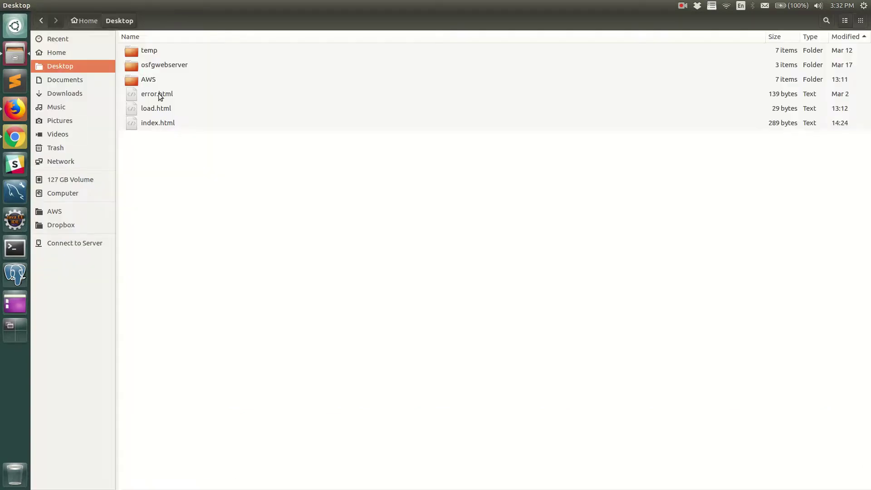
double_click(175, 122)
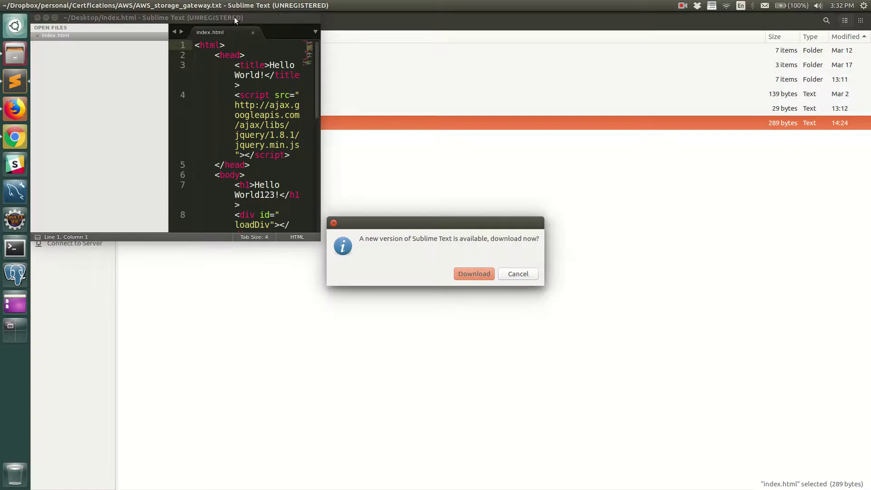
click(518, 273)
double_click(263, 22)
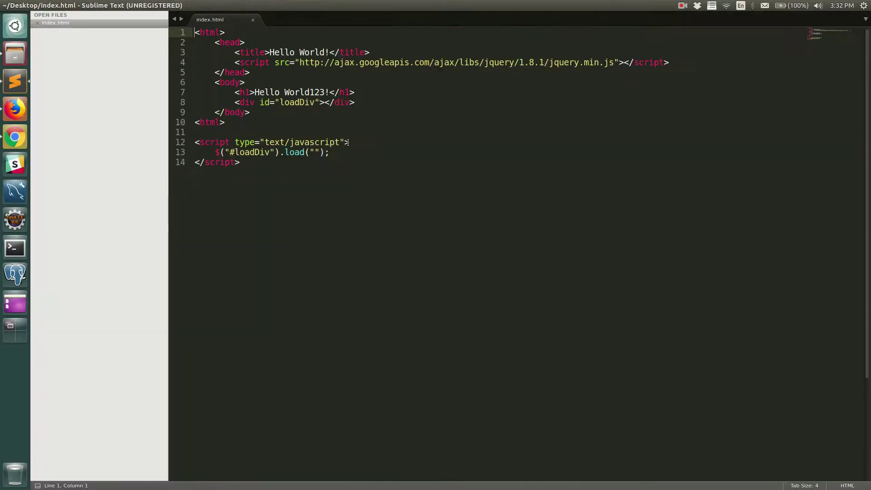
click(349, 141)
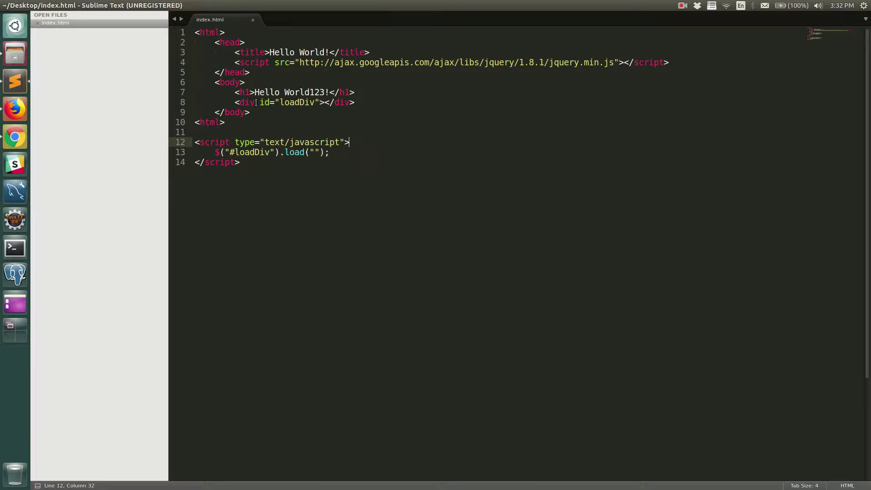
double_click(298, 102)
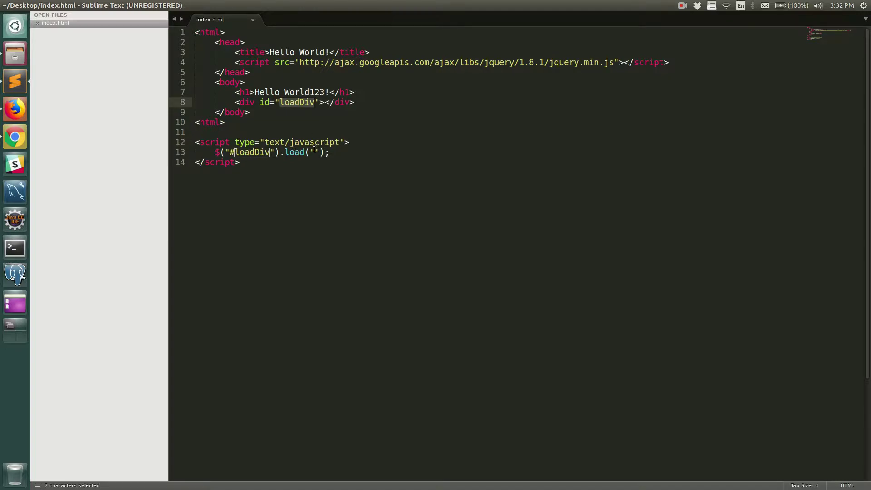
click(315, 152)
text(load.htm)
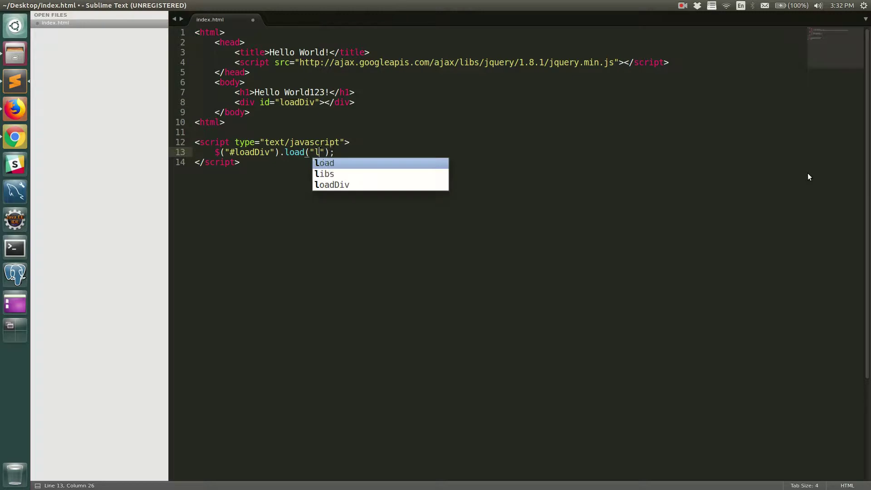
text(l)
key(ctrl+s)
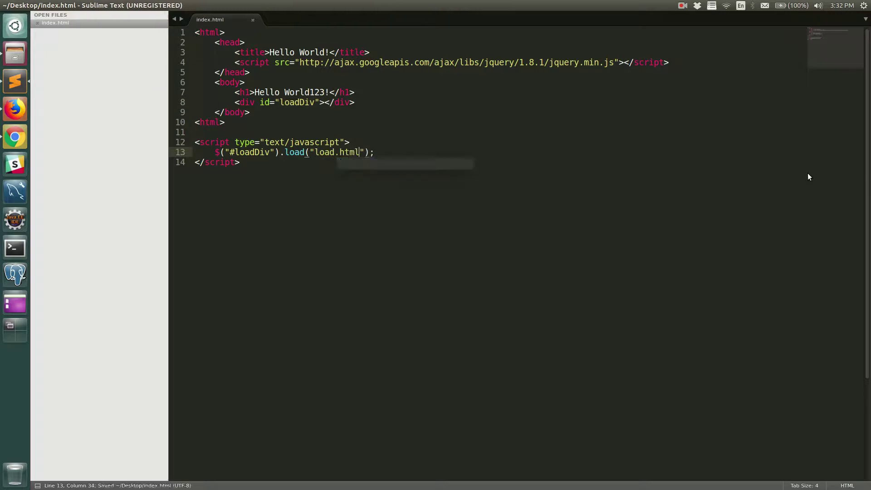
Step: Save load.html, reopen it and compare it with index.html's loadDiv element
click(15, 53)
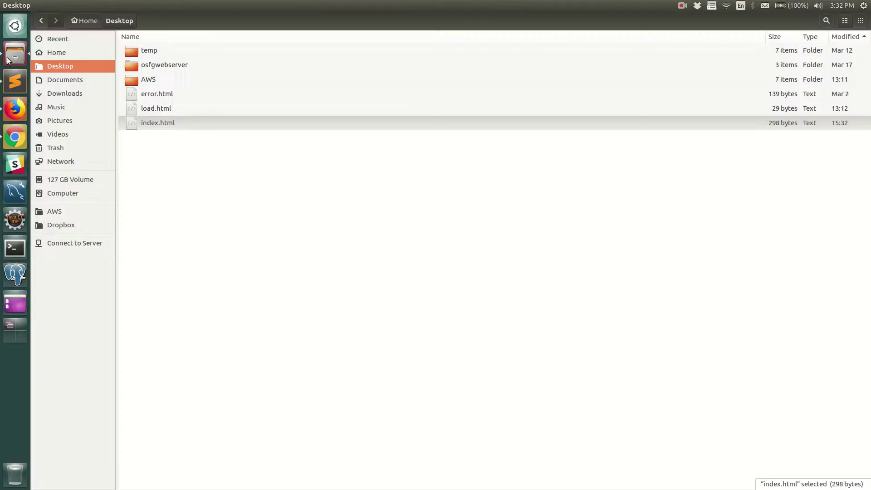
double_click(154, 109)
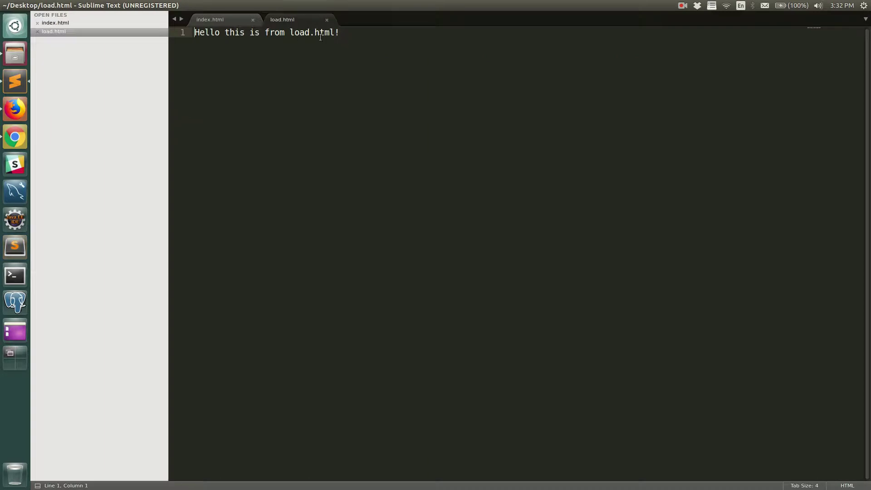
key(ctrl+a)
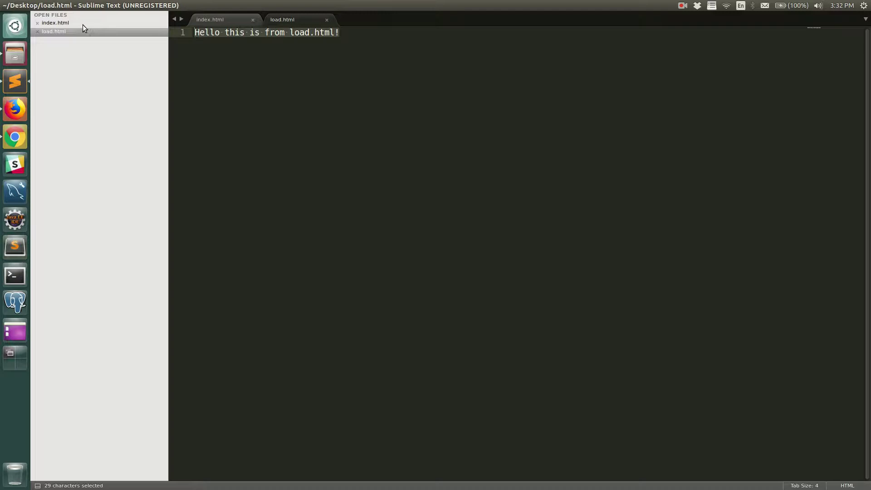
click(56, 22)
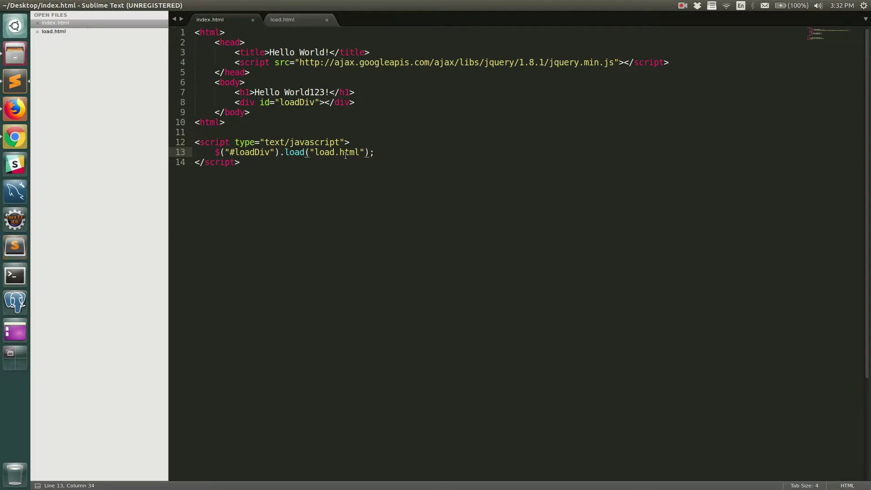
click(65, 30)
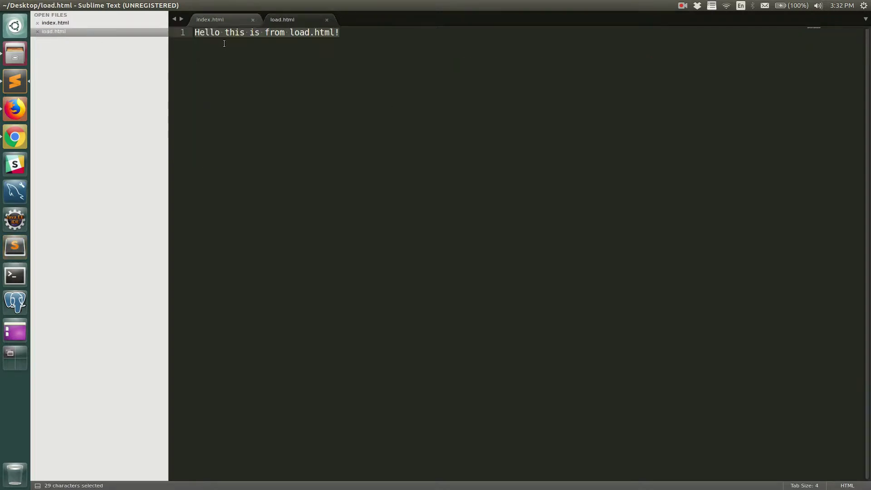
click(93, 24)
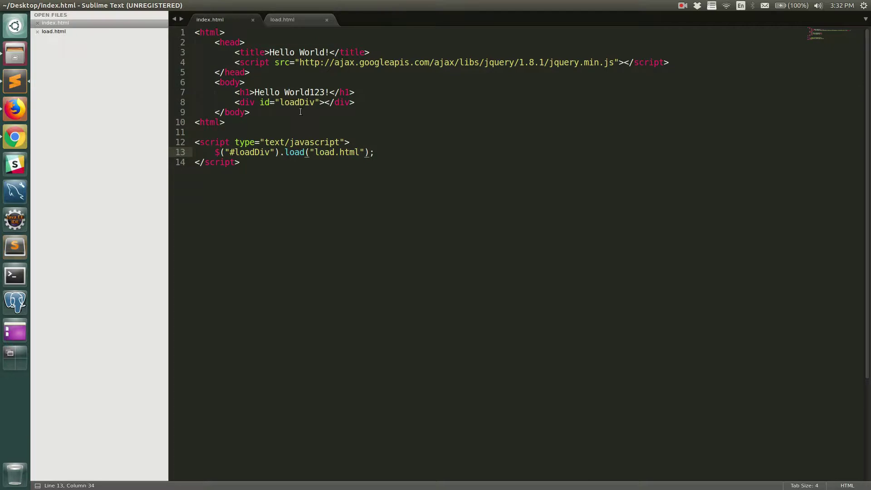
double_click(297, 102)
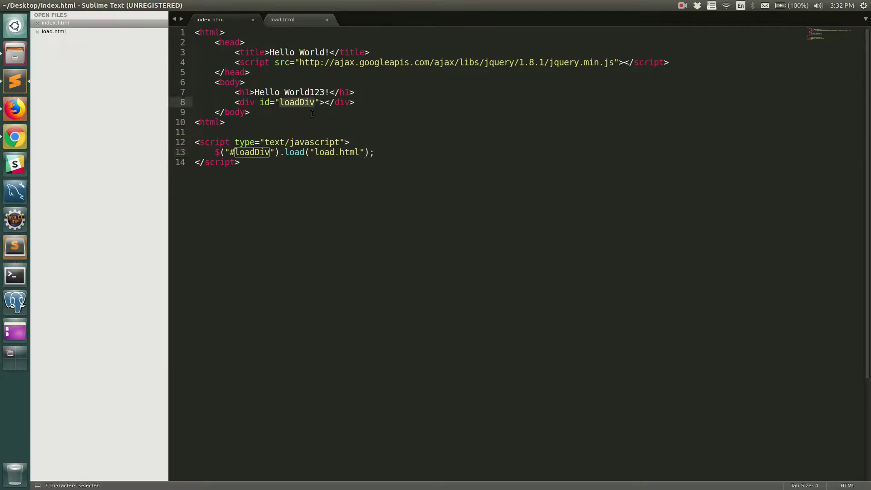
Step: Open error.html from the Desktop to review it, then go back to index.html
click(15, 55)
click(158, 93)
double_click(157, 98)
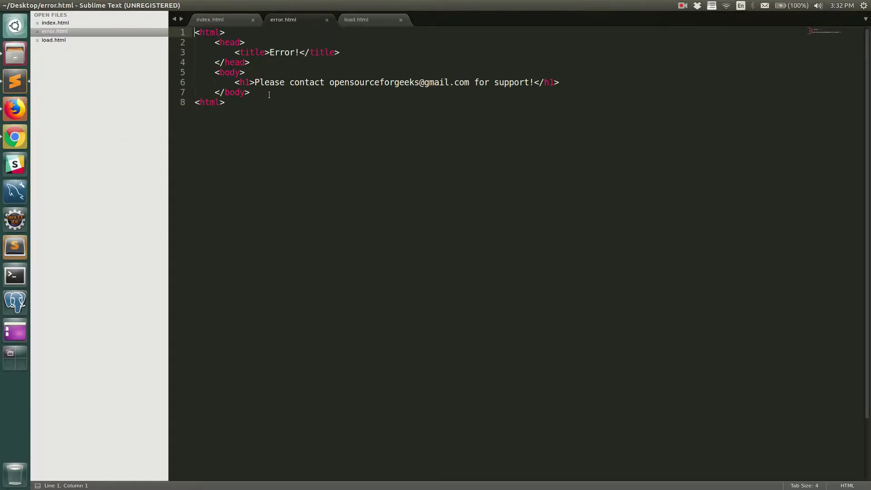
key(ctrl+a)
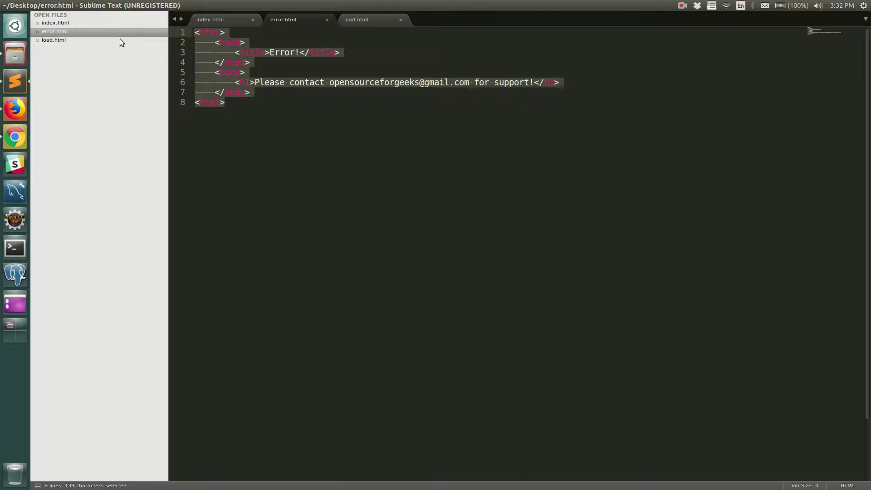
click(95, 22)
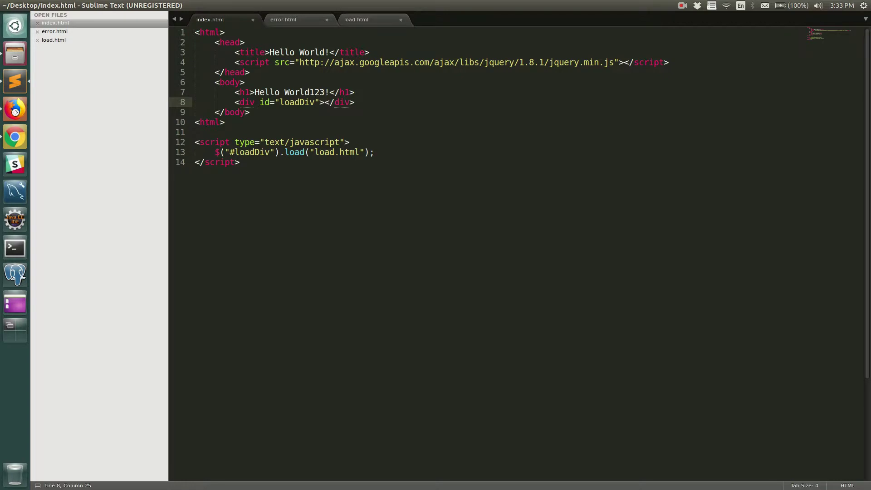
Step: Add index.html, load.html and error.html to an upload into osfgcorstest1
click(15, 110)
click(83, 138)
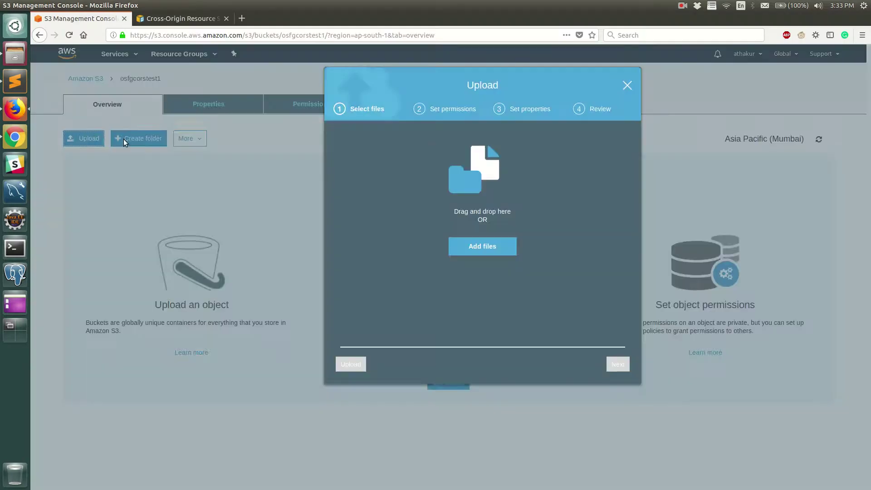
click(485, 243)
click(254, 224)
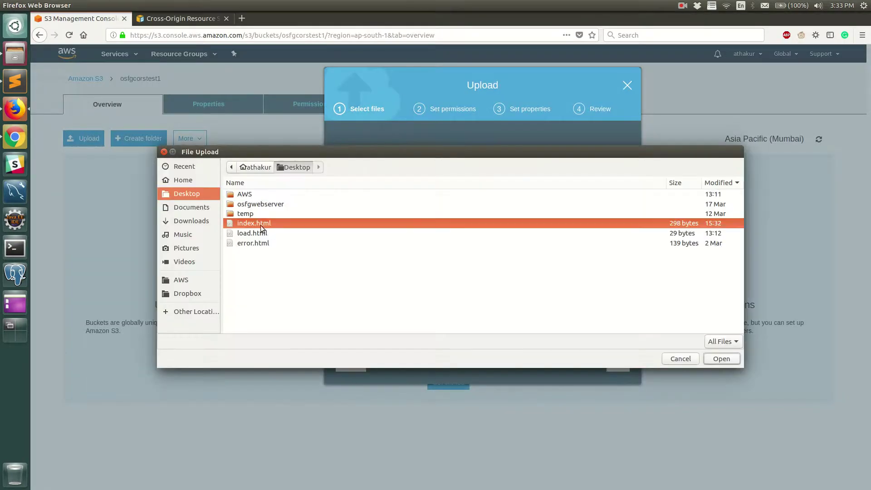
ctrl+click(253, 243)
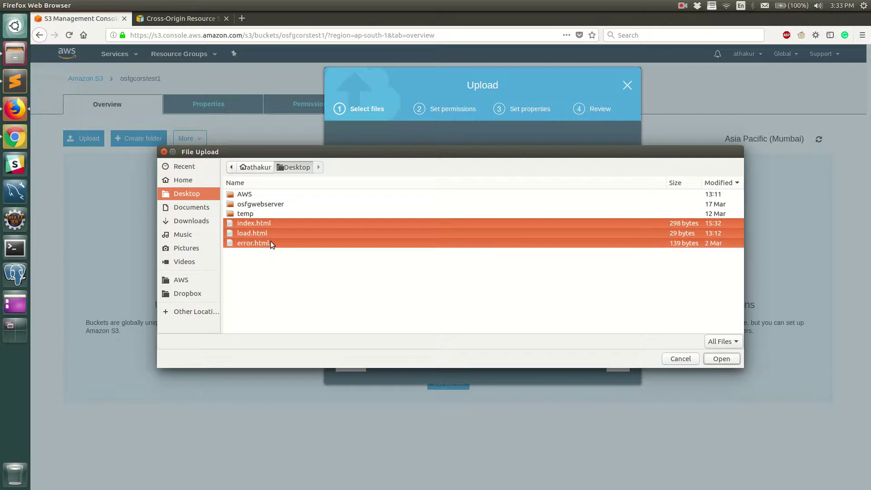
click(721, 358)
click(617, 365)
Step: Grant the three files public read access and complete the upload
click(472, 304)
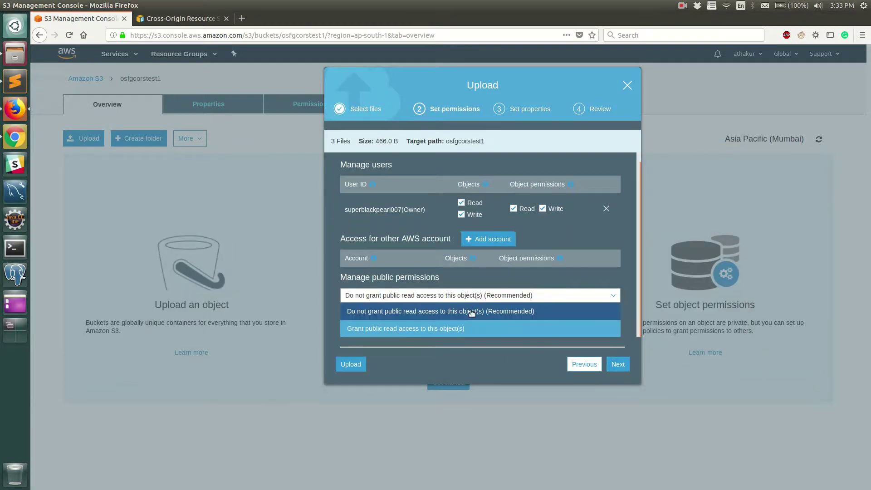
click(451, 328)
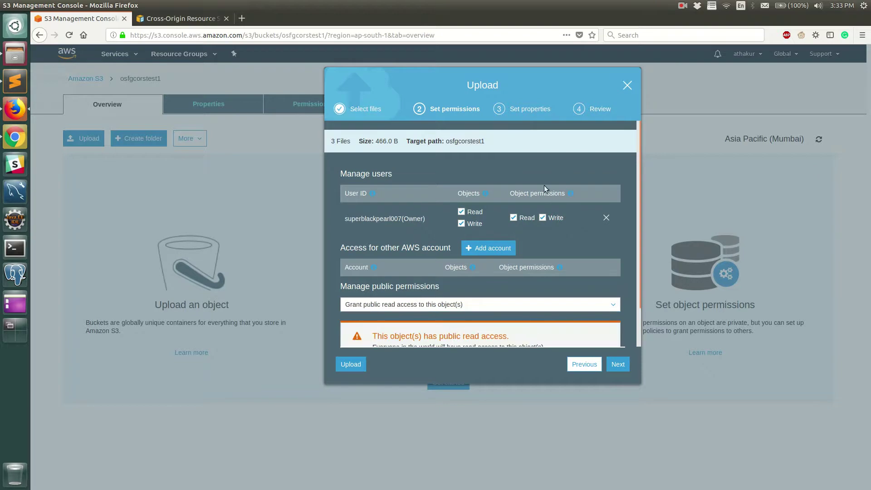
click(619, 364)
click(614, 364)
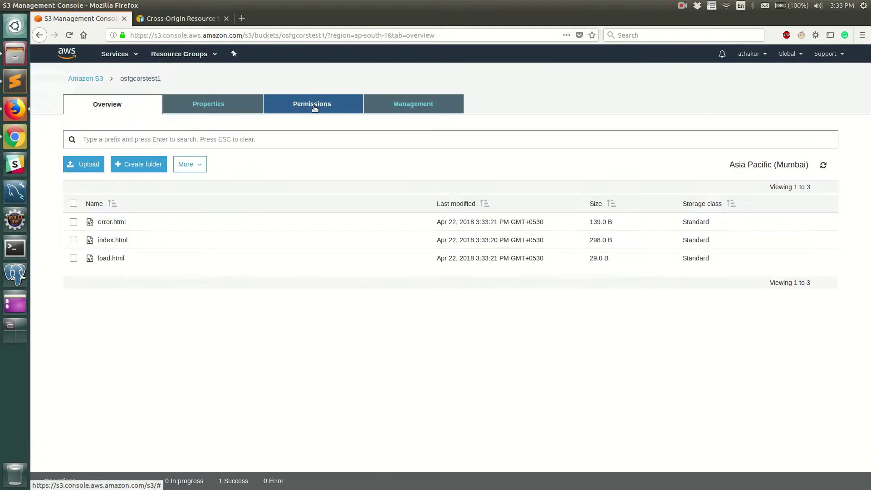
Step: Visit osfgcorstest1's website endpoint and check for Hello World123! plus the load.html text
click(312, 104)
click(208, 103)
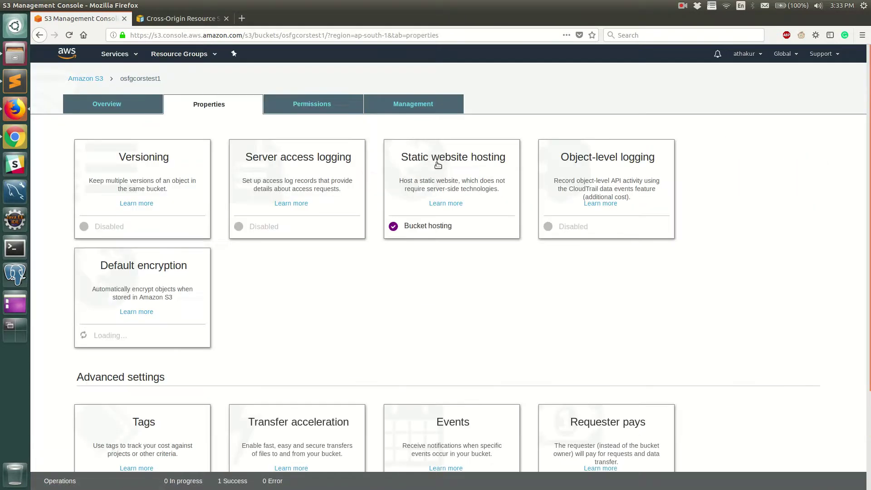
click(438, 165)
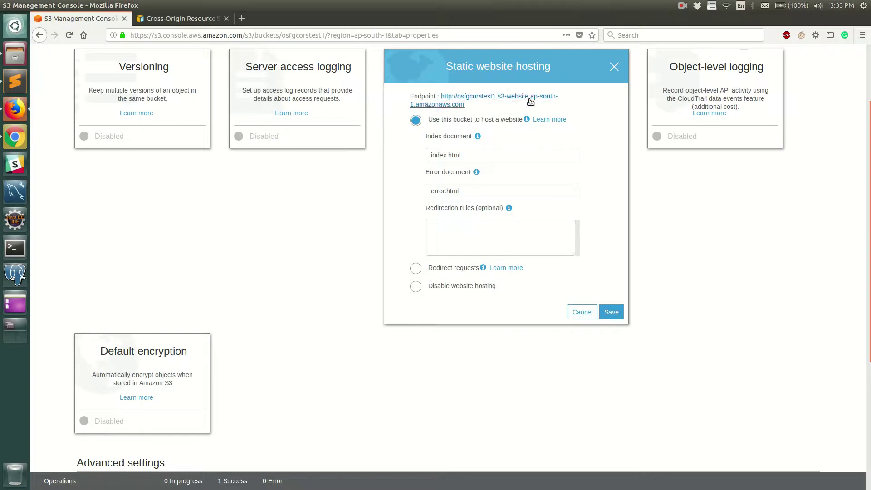
click(476, 100)
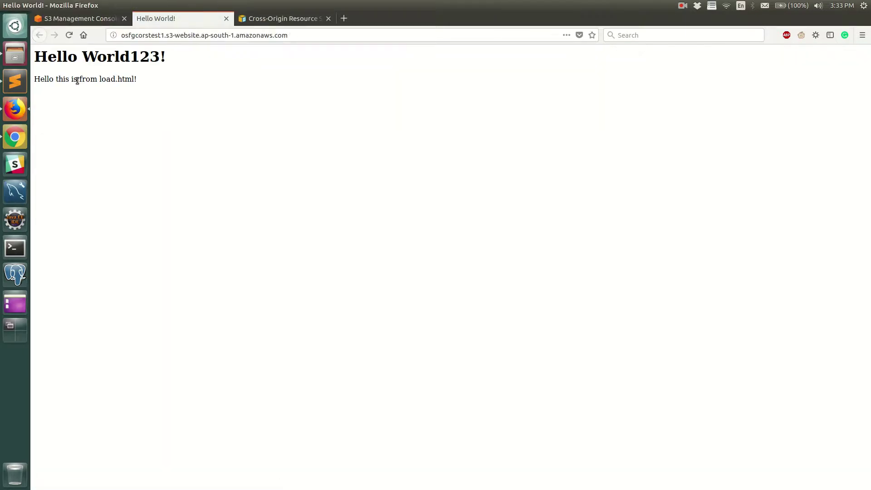
triple_click(60, 79)
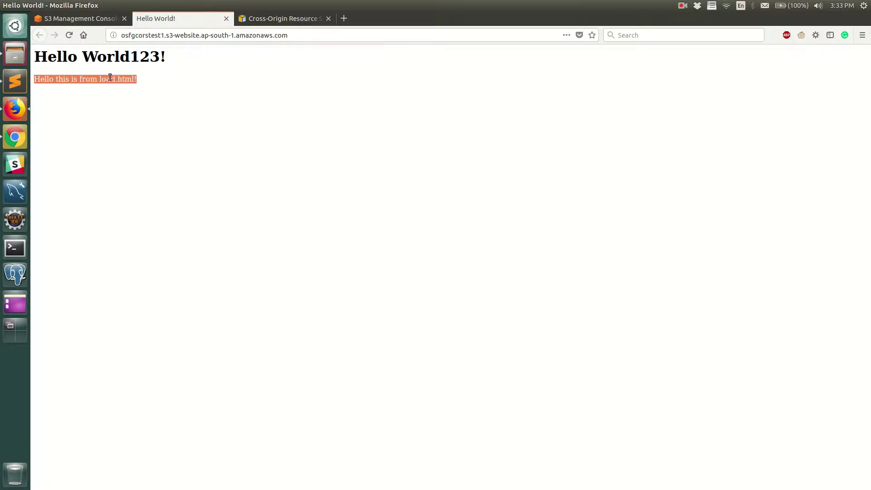
click(90, 19)
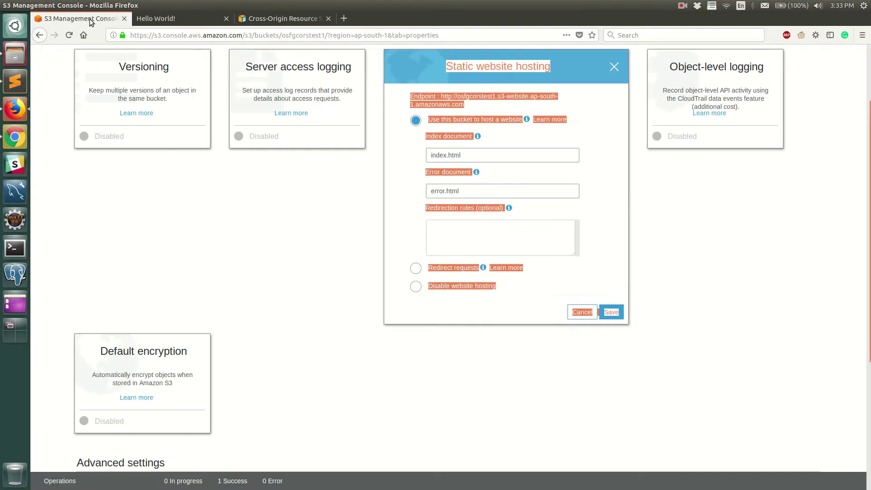
scroll(261, 243, up, 3)
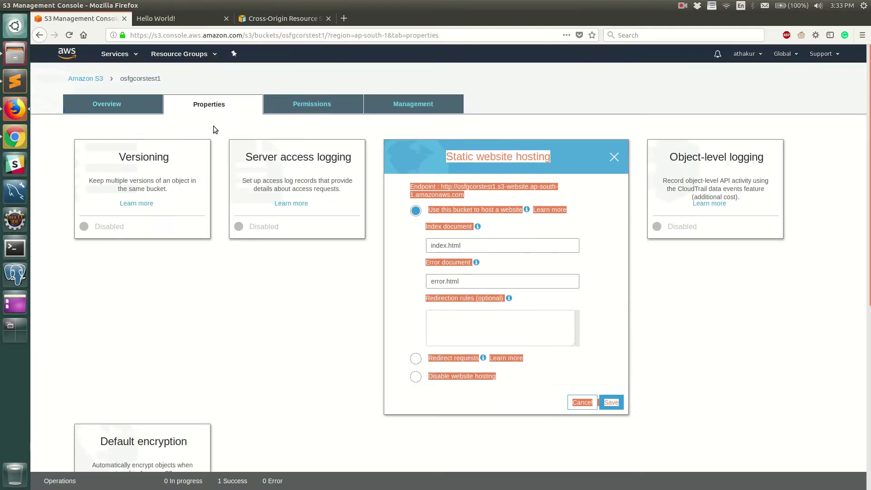
click(155, 18)
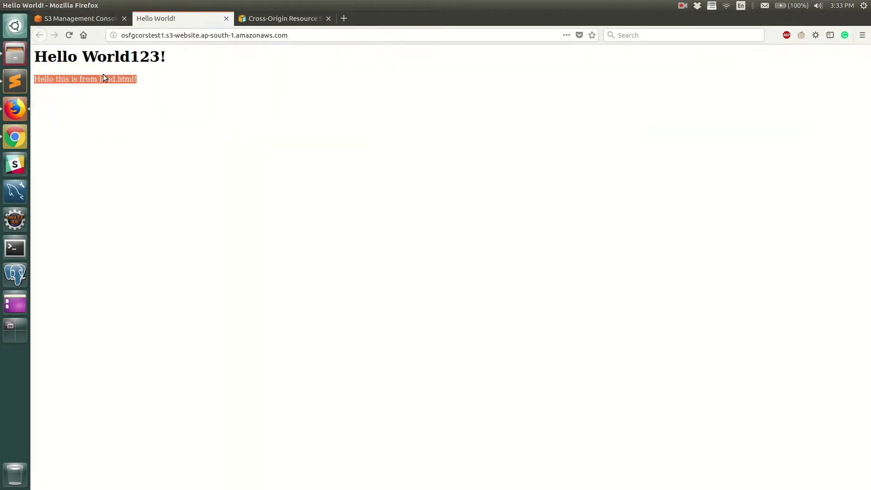
click(97, 18)
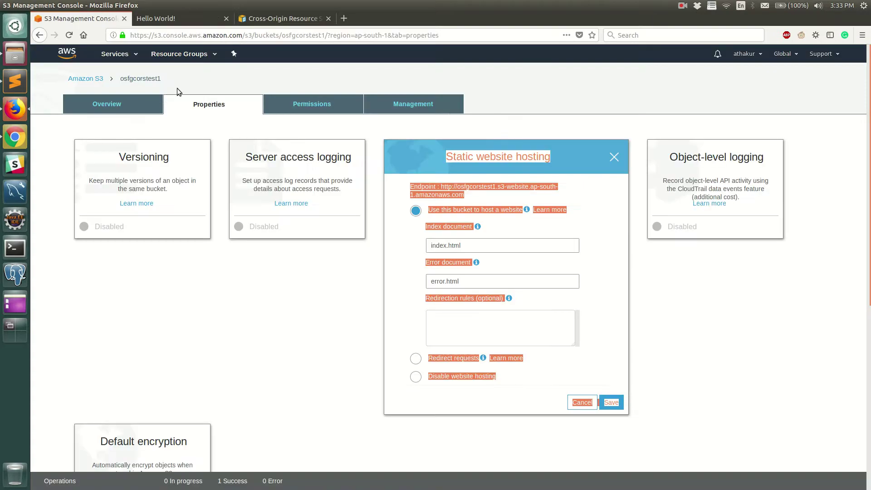
Step: From the bucket list, open osfgcorstest2 and save hosting with index document index.html
click(85, 79)
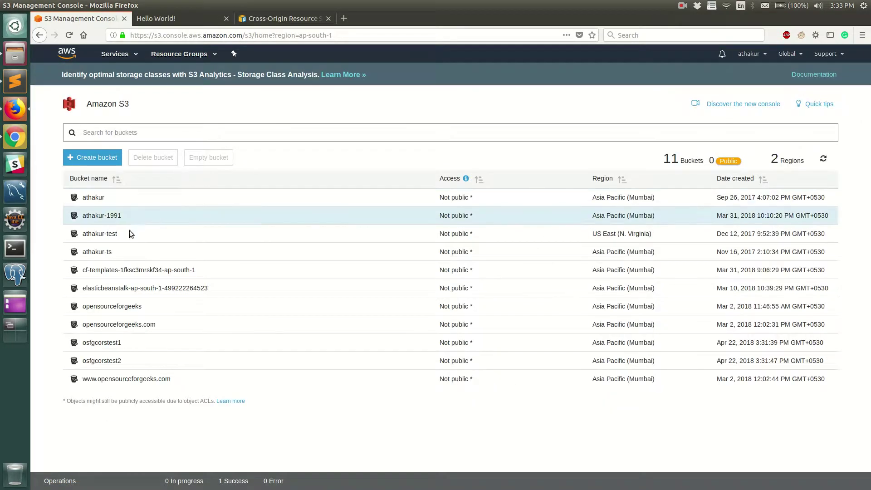
click(101, 360)
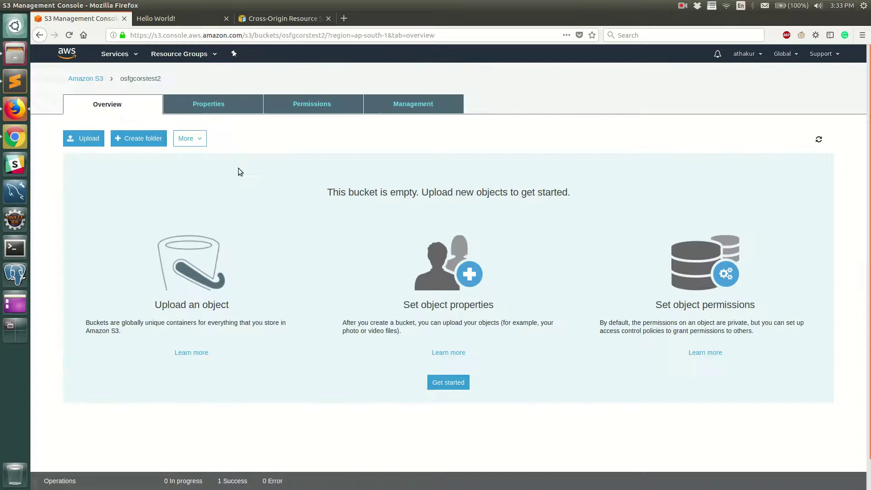
click(312, 104)
click(208, 104)
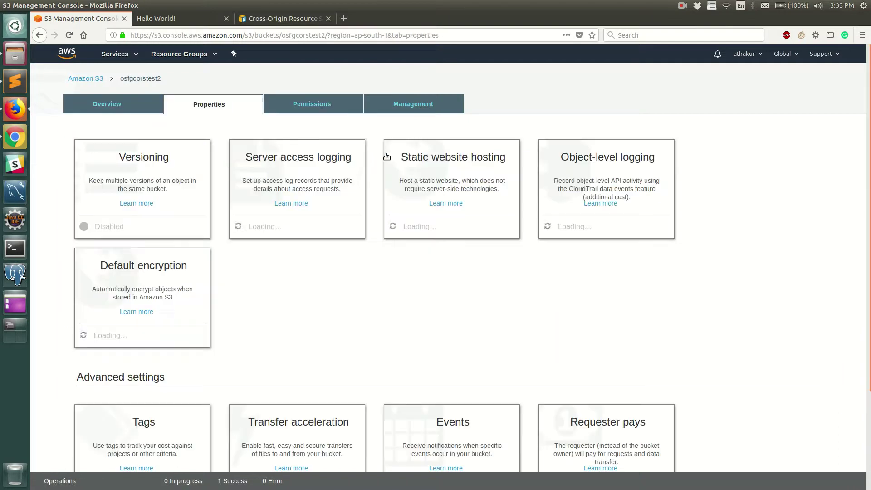
click(430, 165)
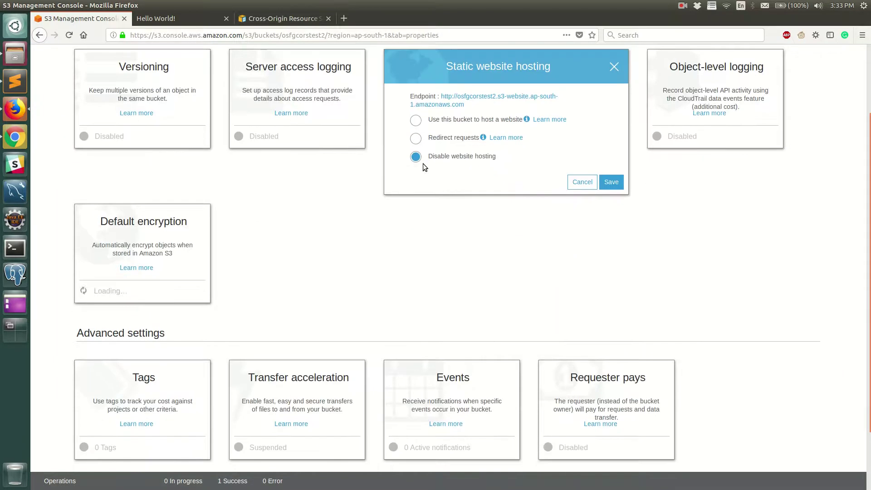
click(415, 120)
click(456, 156)
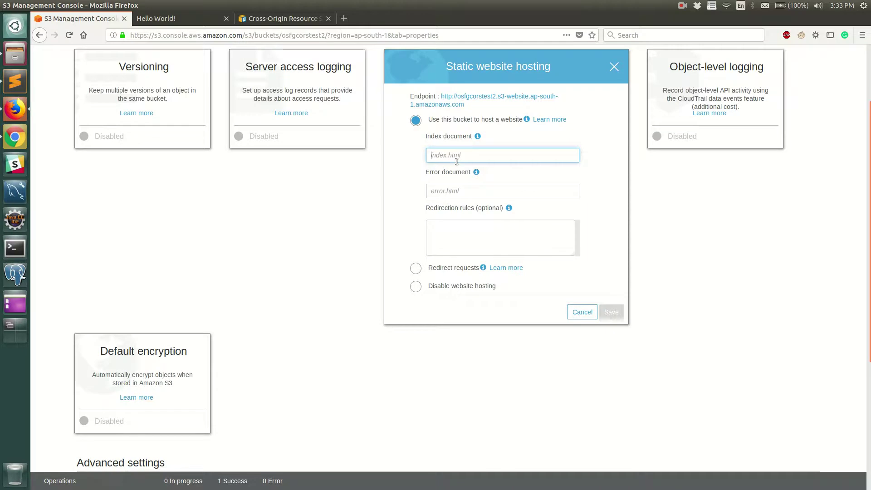
text(inde)
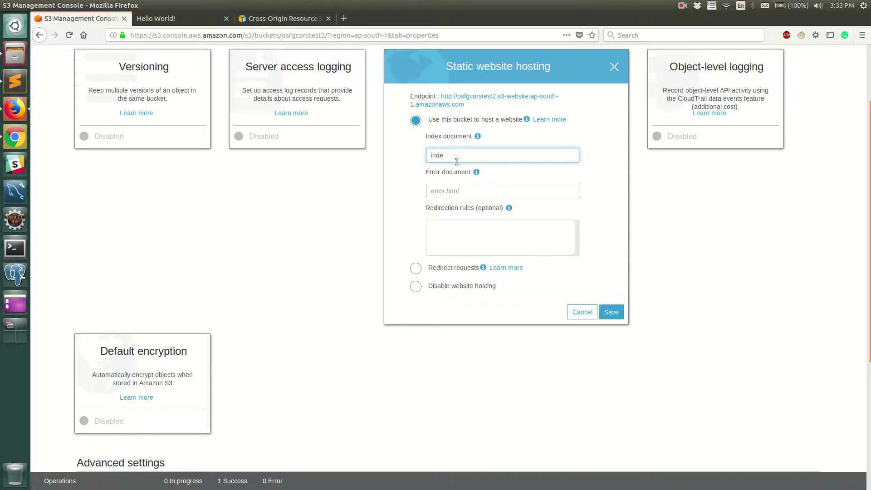
text(x.html)
click(619, 313)
scroll(618, 312, up, 5)
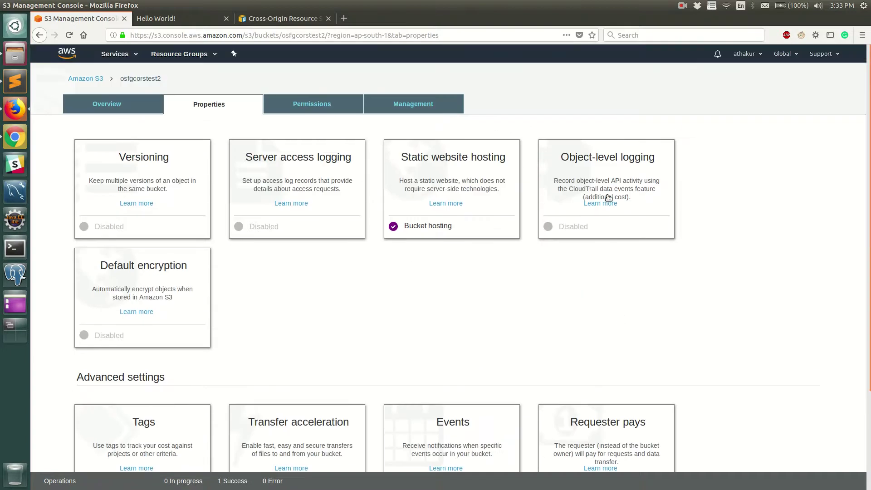
Step: Add load.html from the Desktop to an upload into osfgcorstest2
click(107, 103)
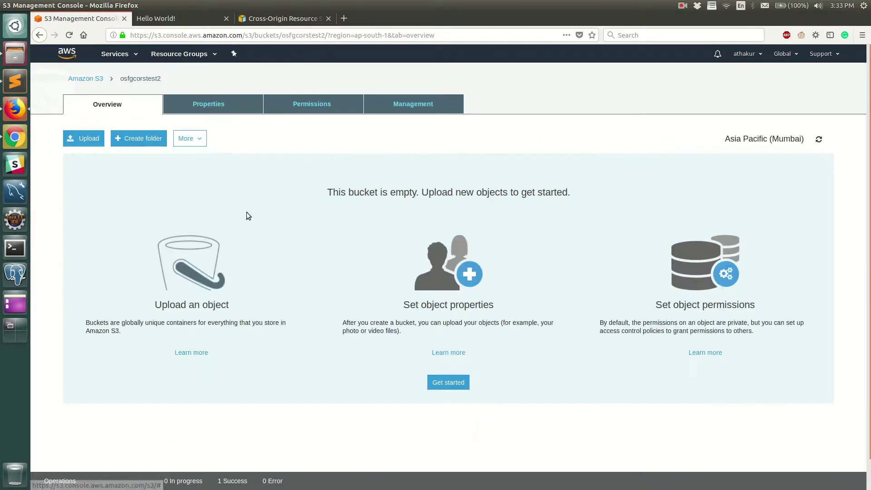
click(84, 139)
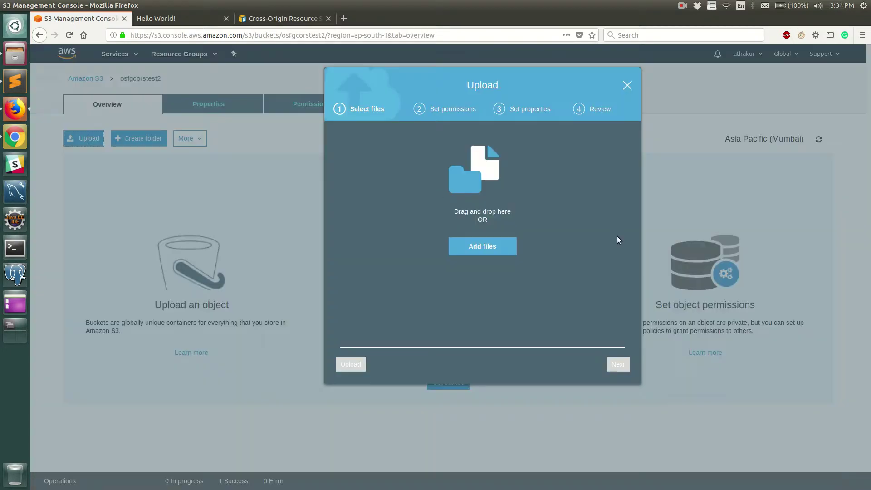
click(481, 243)
click(270, 232)
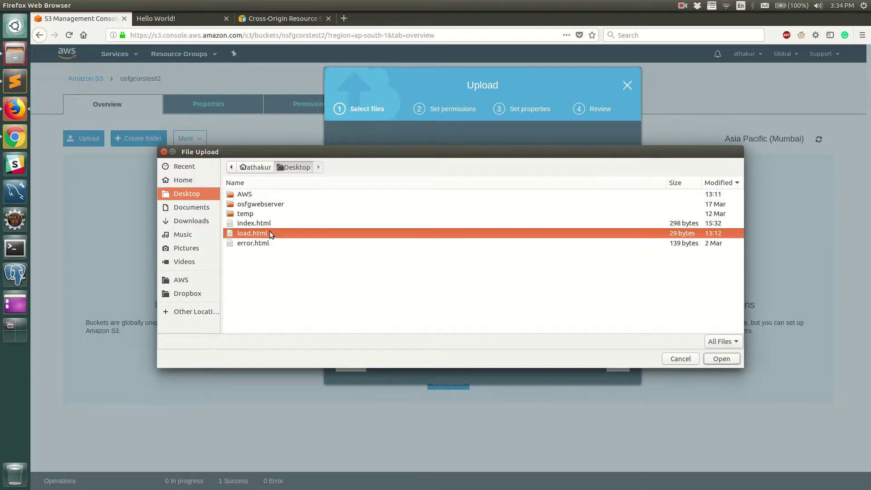
click(721, 359)
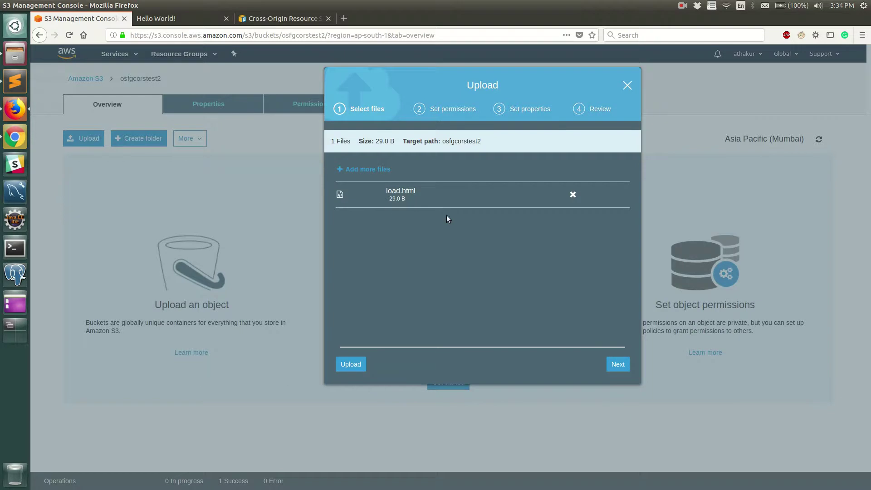
Step: Grant load.html public read access and finish the upload
click(614, 364)
click(480, 305)
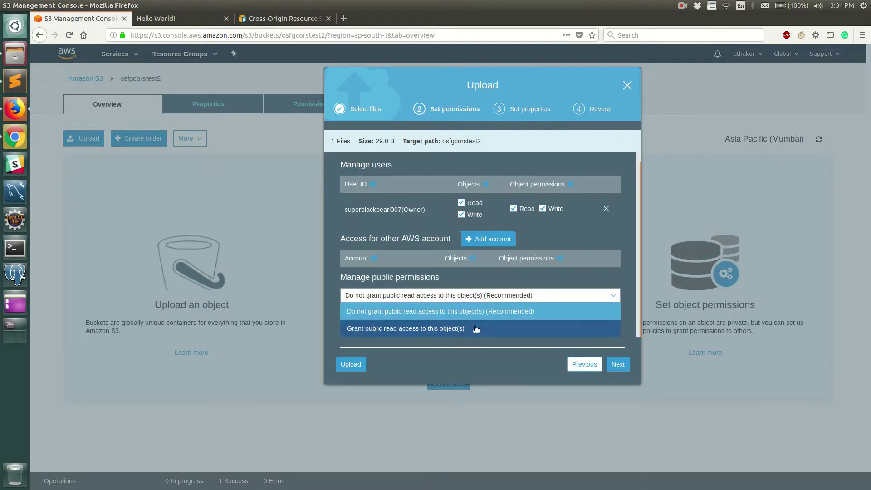
click(476, 328)
click(618, 364)
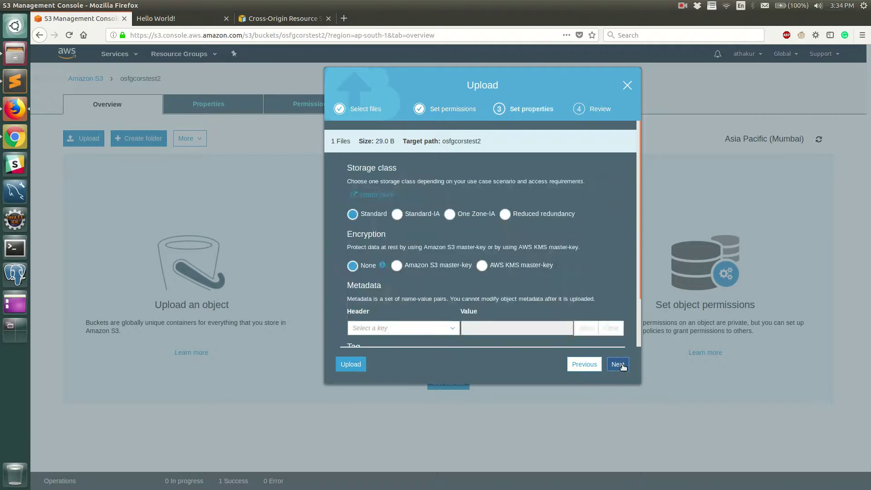
click(617, 364)
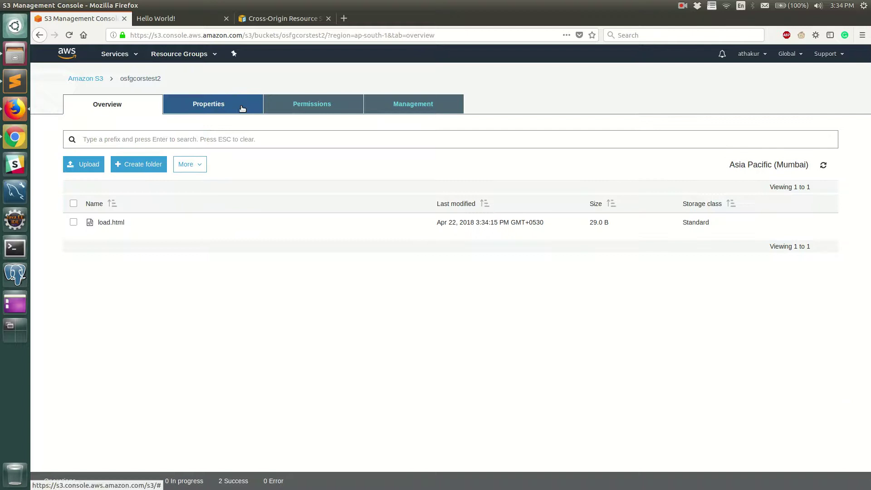
Step: Open osfgcorstest2's website endpoint, then append /load.html to view its hello message
click(208, 103)
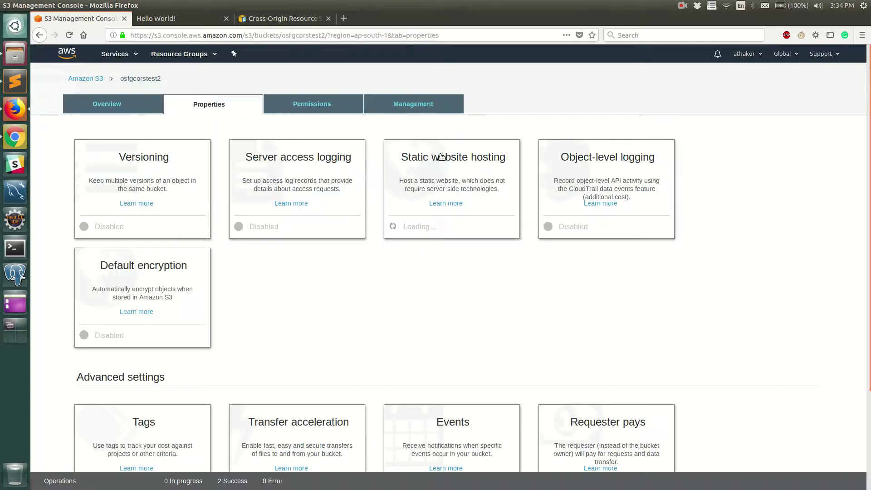
click(441, 158)
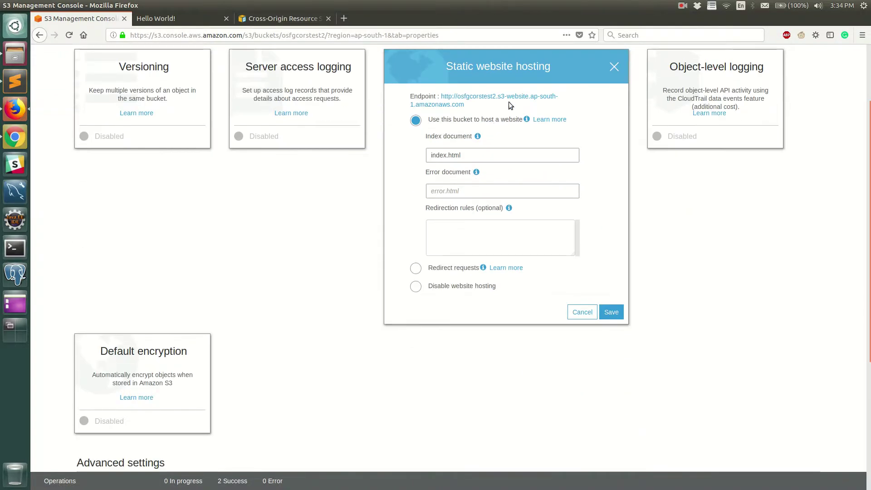
click(508, 97)
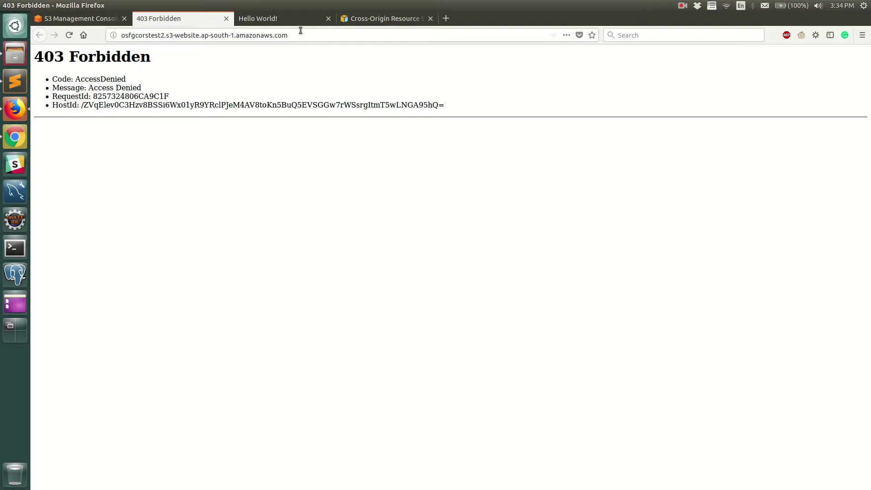
click(319, 34)
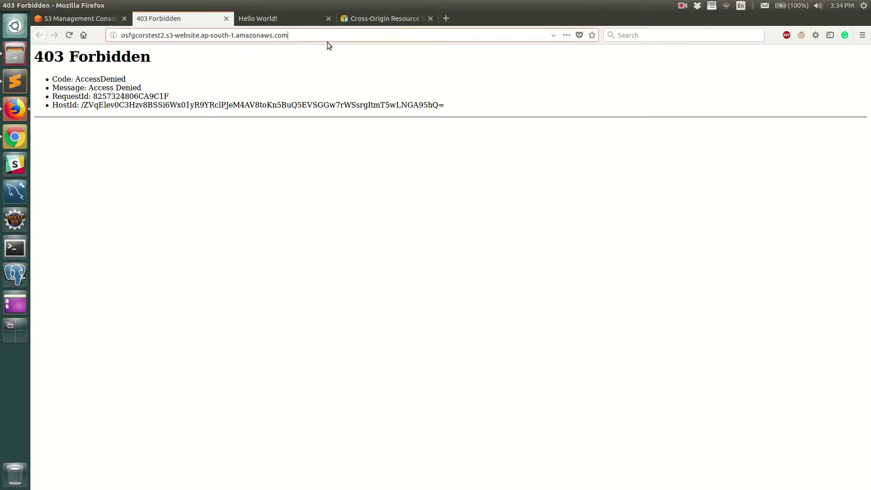
text(/load)
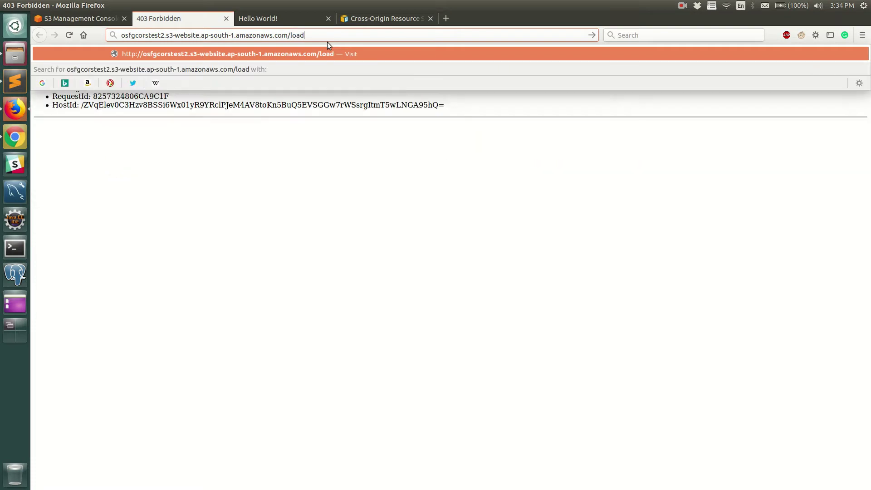
text(.html)
key(Return)
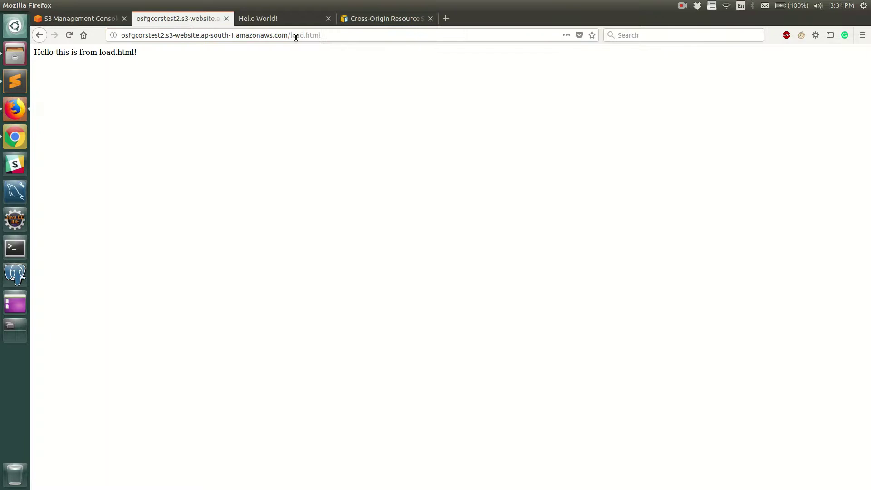
click(294, 36)
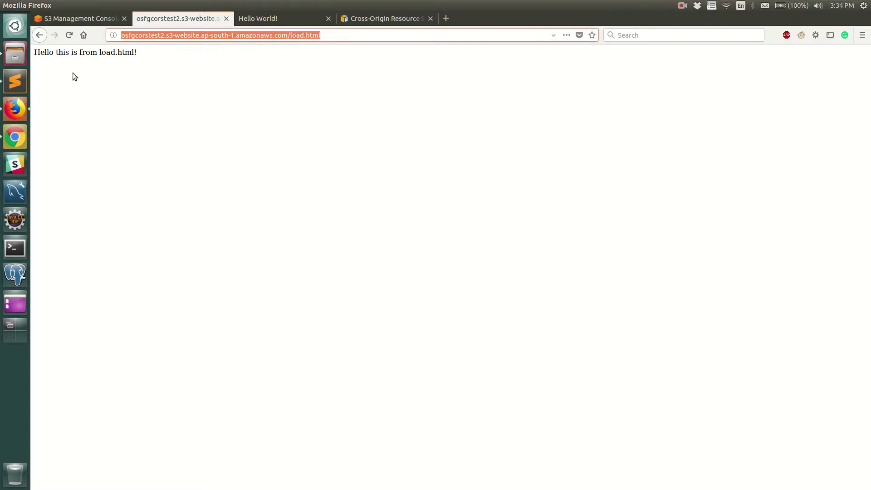
click(23, 81)
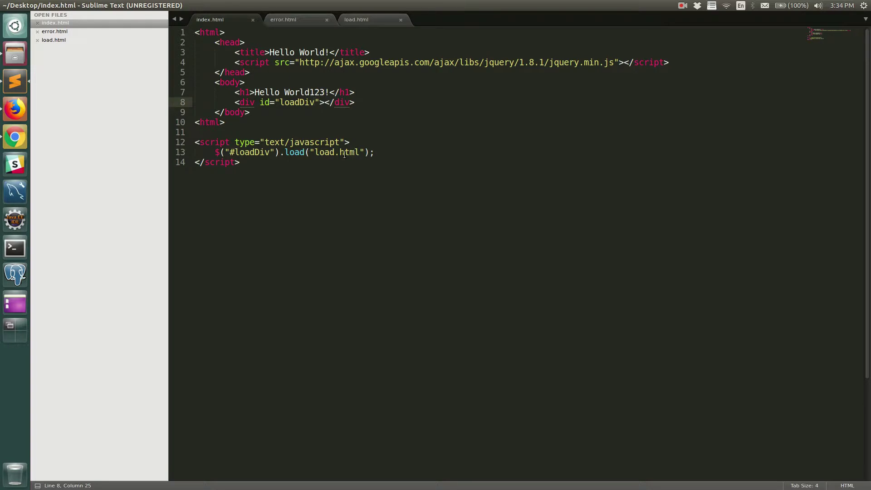
Step: Replace line 13's local load.html path with the osfgcorstest2 endpoint URL and save index.html
click(361, 152)
key(BackSpace)
key(BackSpace)
key(BackSpace)
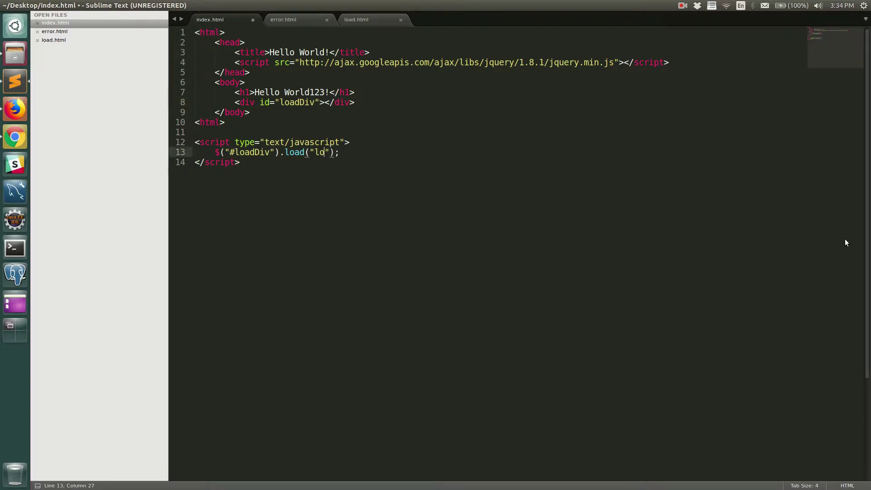
text(http://osfgcorstest2.s3-website.ap-south-1.amazonaws.com/load.html)
key(ctrl+s)
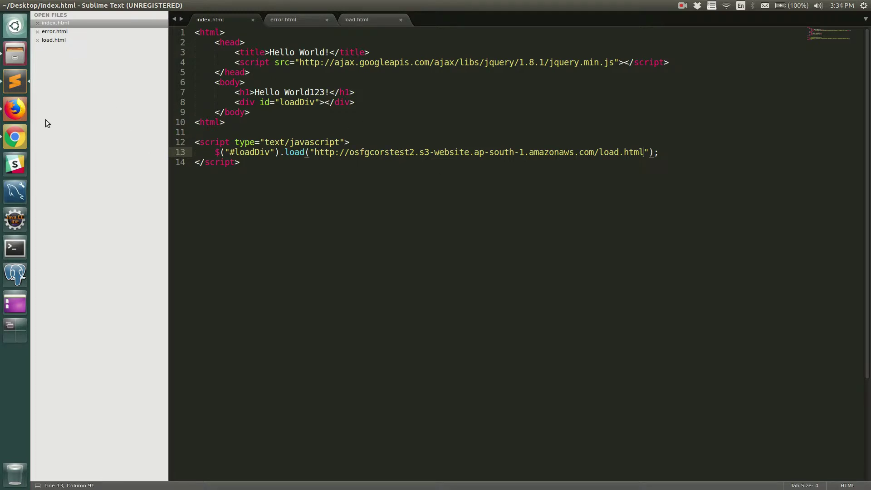
key(alt+Tab)
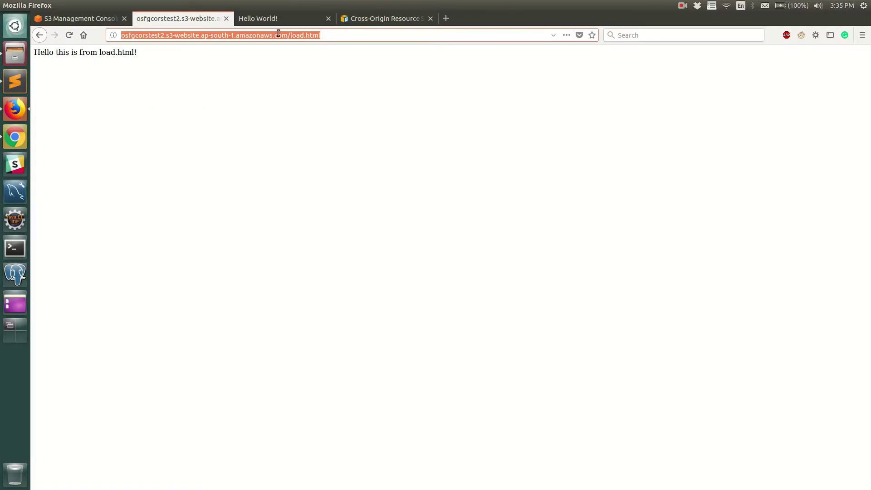
Step: Return to the S3 bucket list and open bucket osfgcorstest1
click(75, 18)
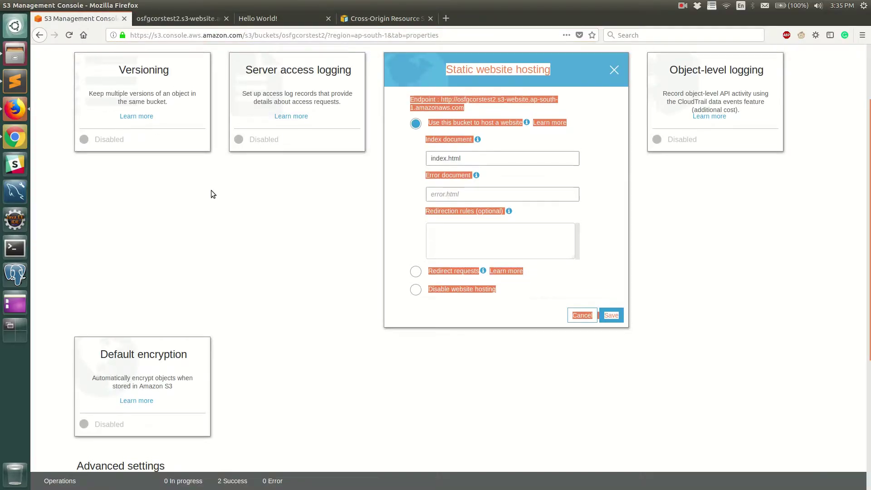
scroll(211, 194, up, 3)
click(95, 83)
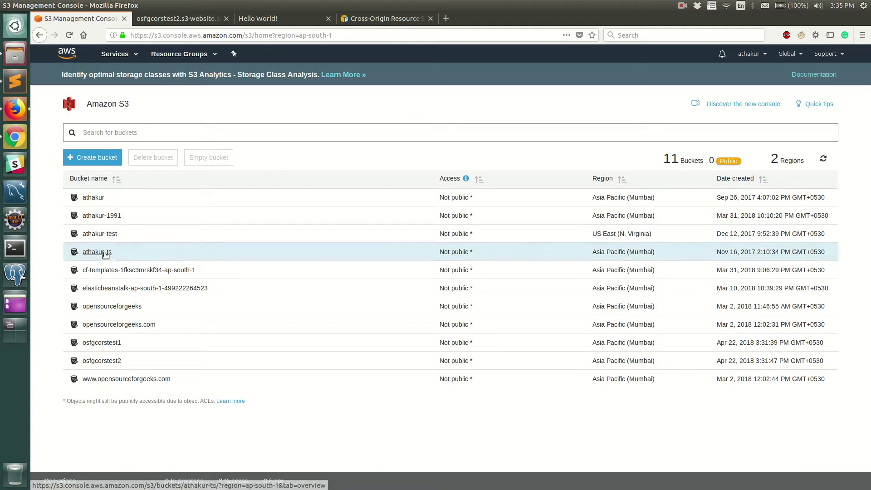
click(101, 343)
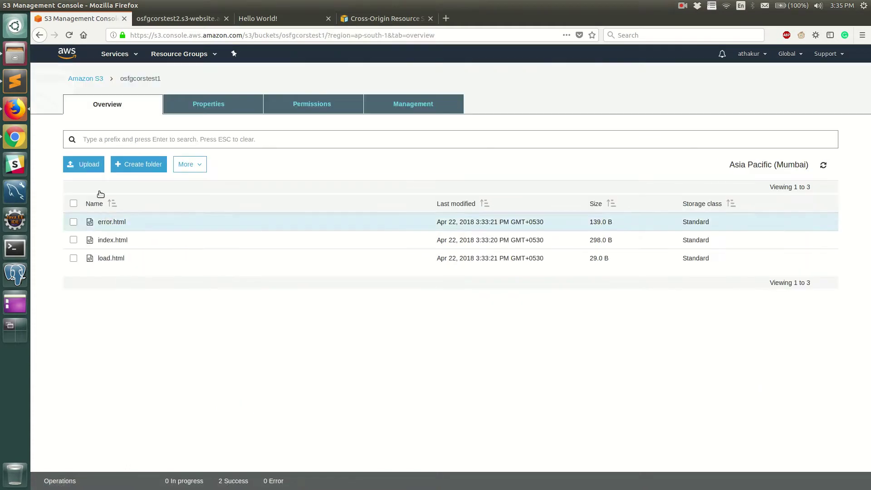
Step: Upload the updated index.html to osfgcorstest1 with public read access
click(87, 164)
click(480, 248)
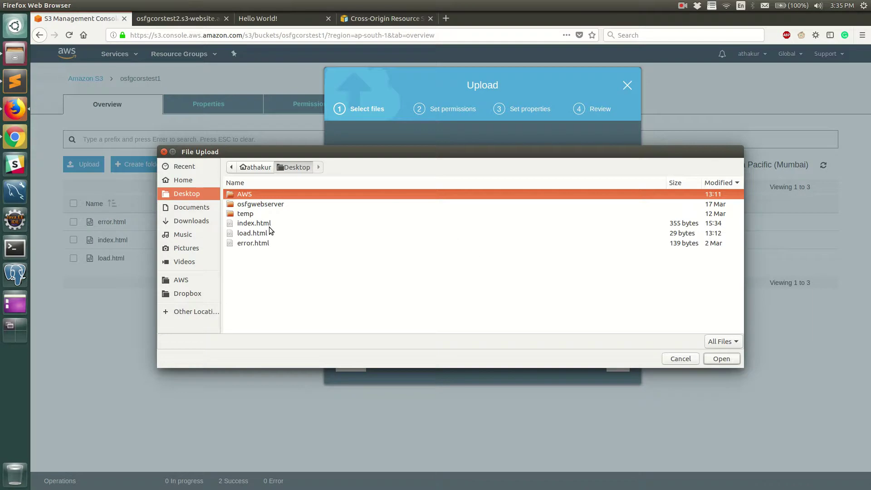
double_click(254, 224)
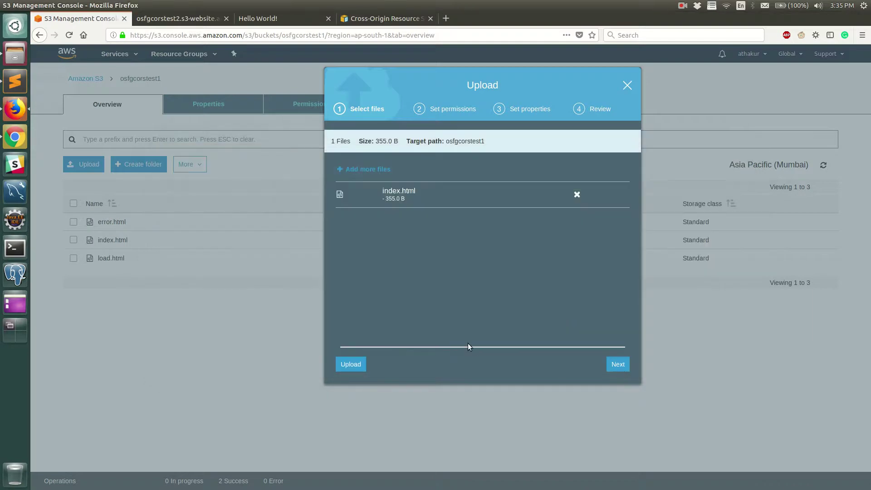
click(618, 367)
click(480, 295)
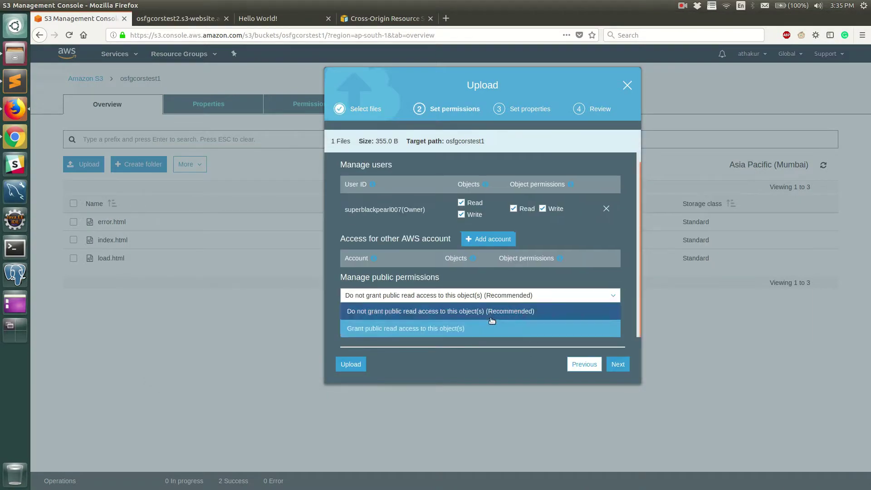
click(470, 328)
click(618, 364)
click(615, 364)
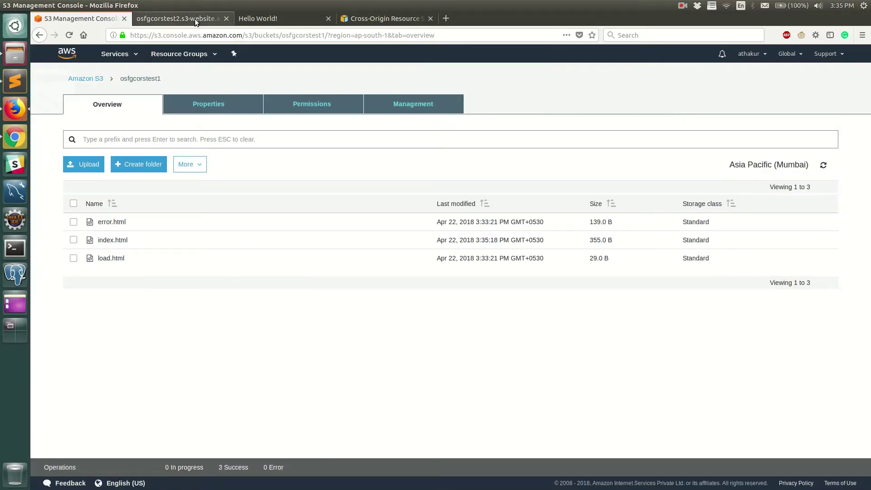
Step: Reload the Hello World! page and cancel an accidentally started screenshot capture
click(252, 18)
click(70, 35)
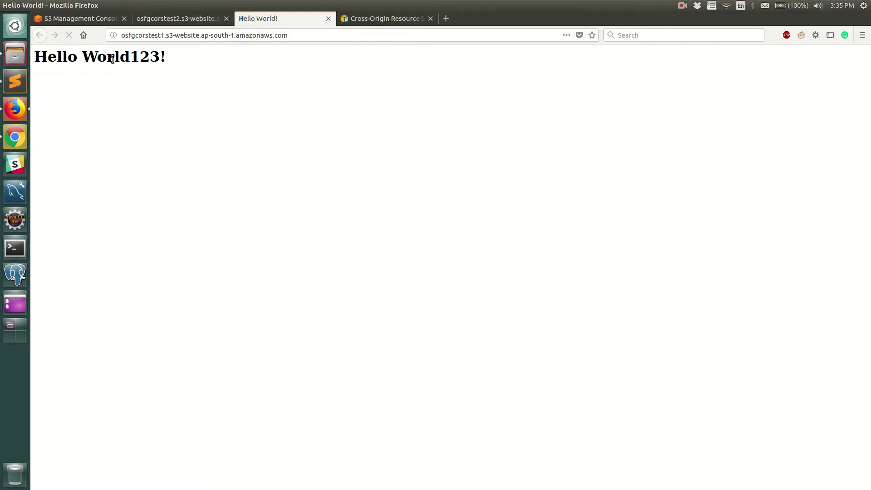
right_click(158, 117)
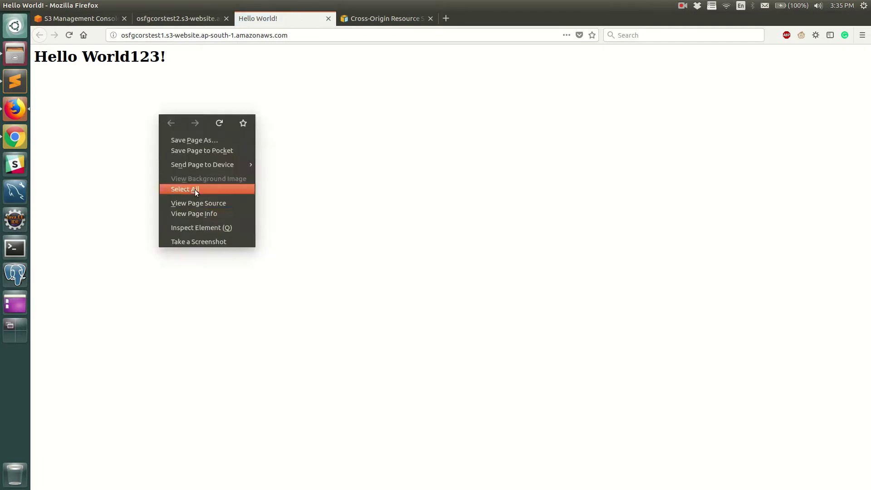
click(208, 239)
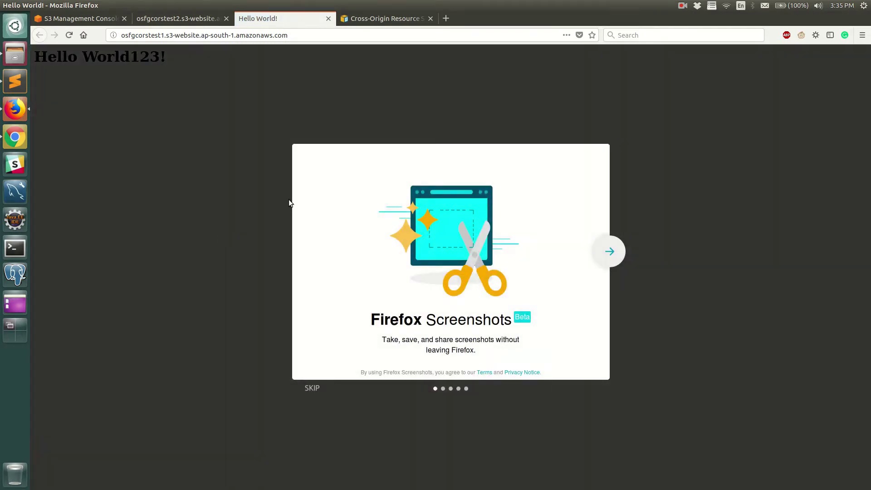
click(627, 119)
key(Escape)
Step: Open the developer console and examine the Cross-Origin Request Blocked warning
right_click(274, 143)
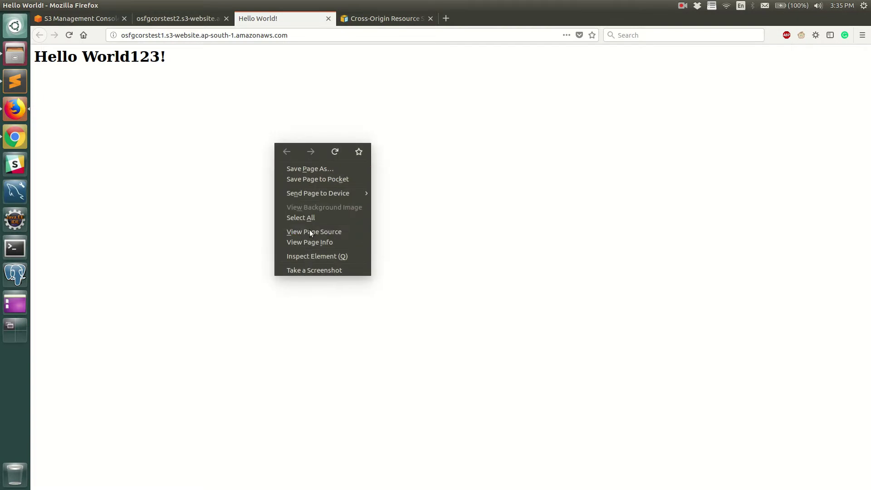
click(311, 256)
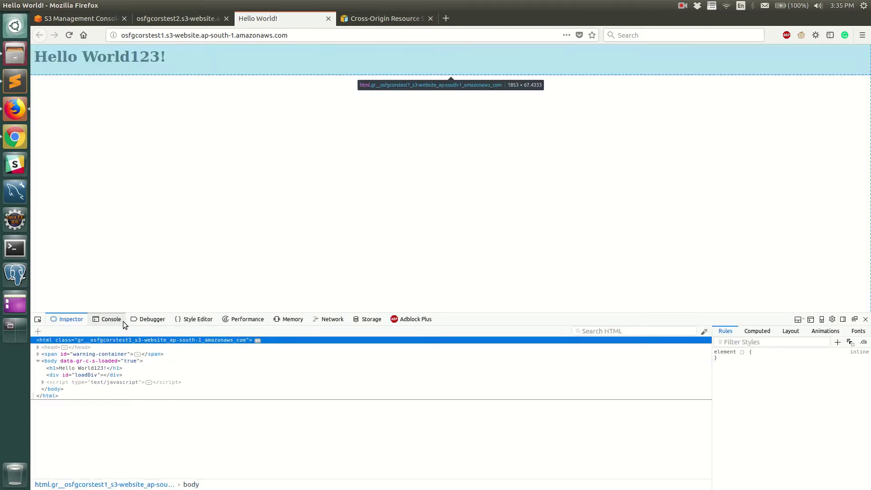
click(115, 321)
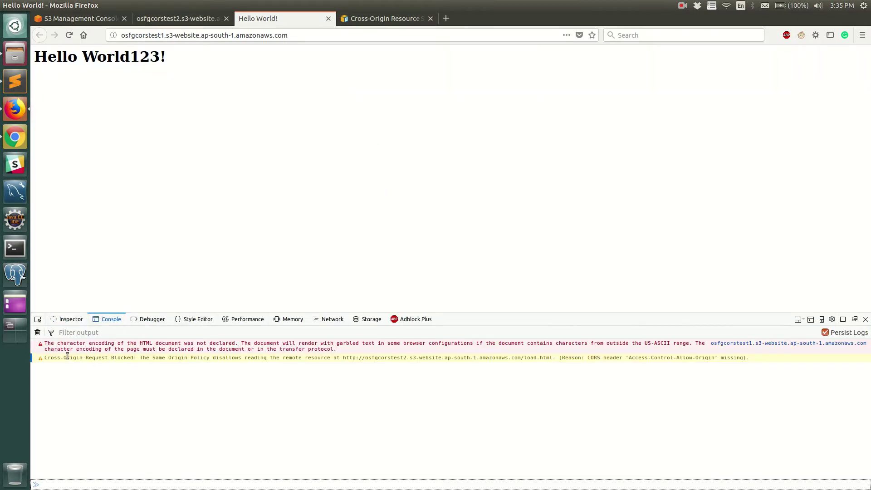
drag(65, 357, 129, 359)
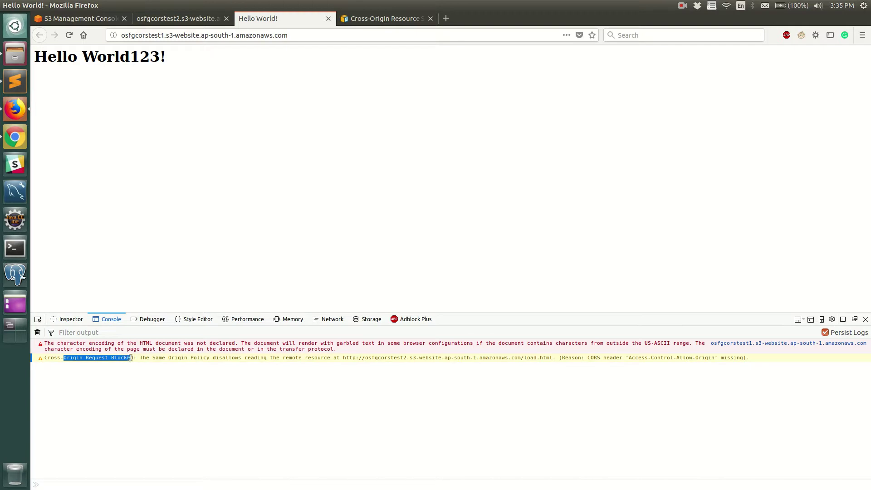
click(88, 126)
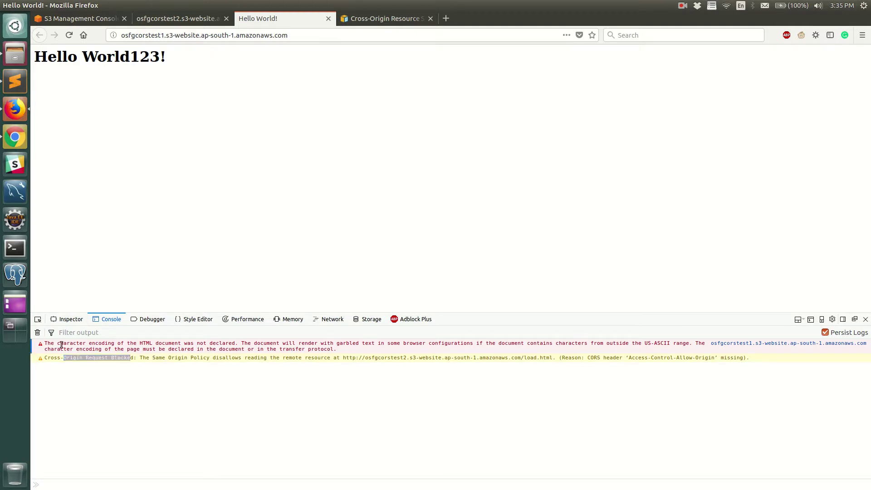
Step: Clear the console, reload, and inspect the fresh cross-origin and encoding warnings
click(38, 332)
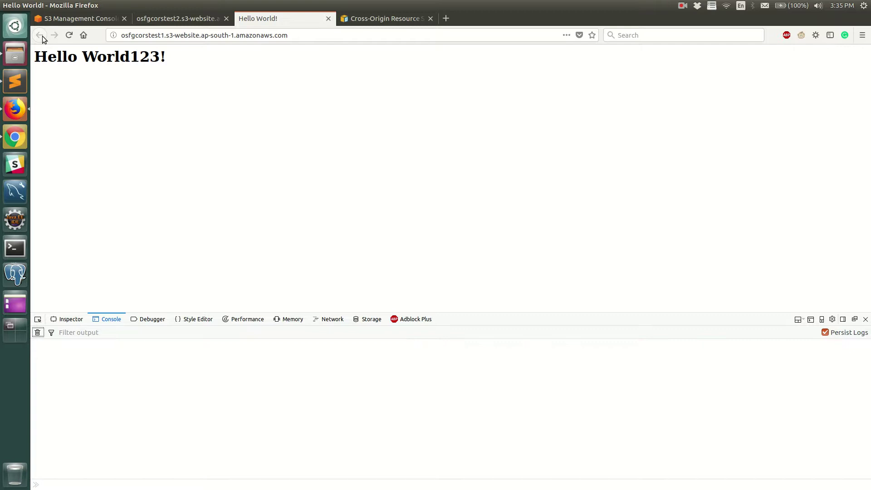
click(69, 36)
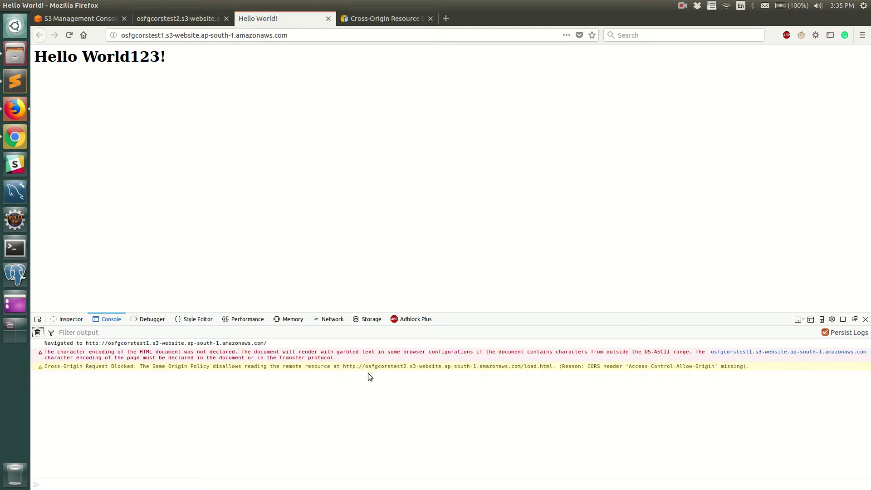
click(391, 372)
click(100, 97)
click(384, 355)
click(375, 351)
Step: Open the CORS configuration editor for bucket osfgcorstest2
click(73, 18)
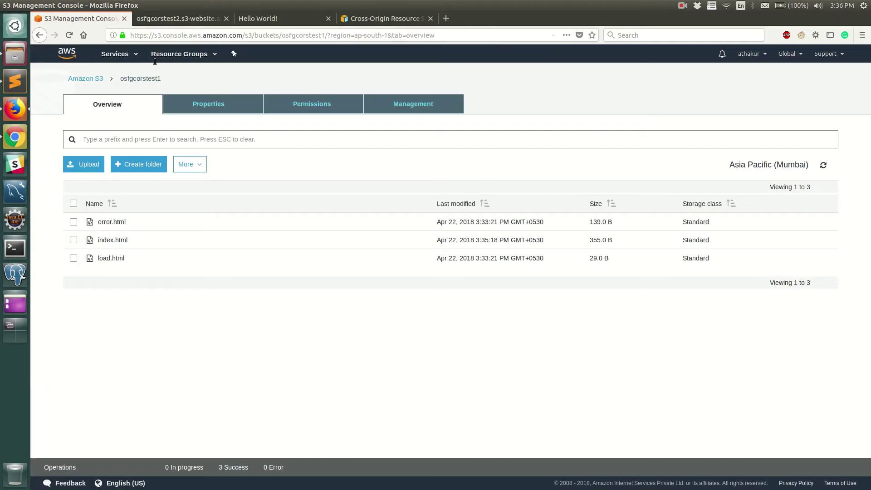
click(85, 79)
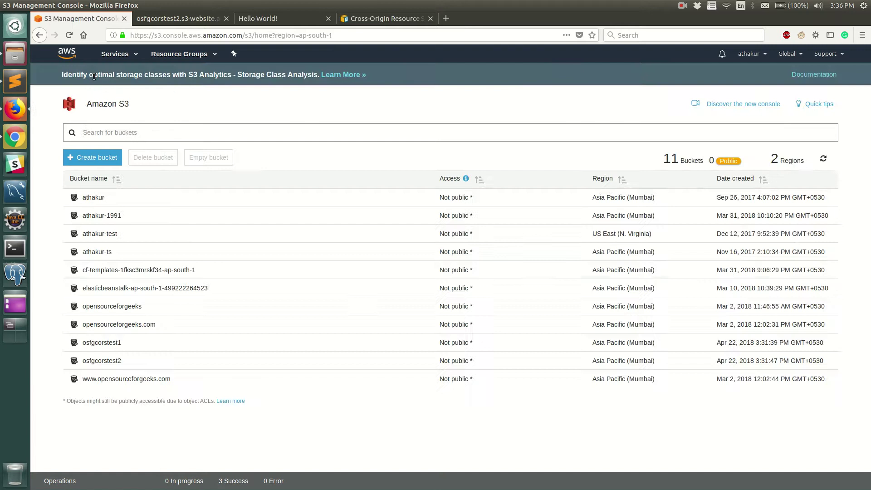
click(101, 360)
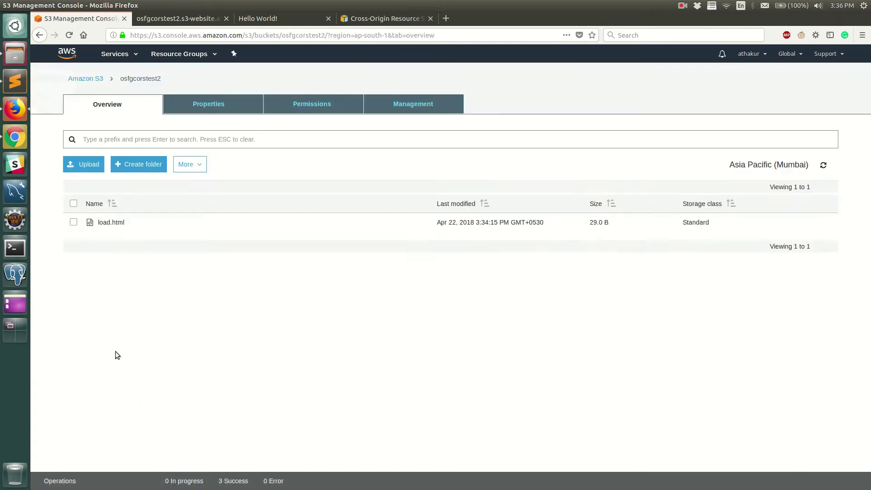
click(312, 104)
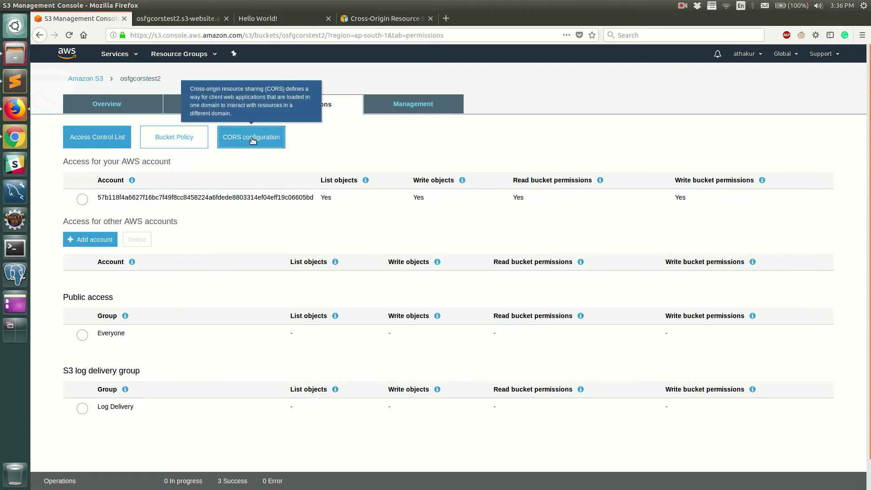
click(253, 141)
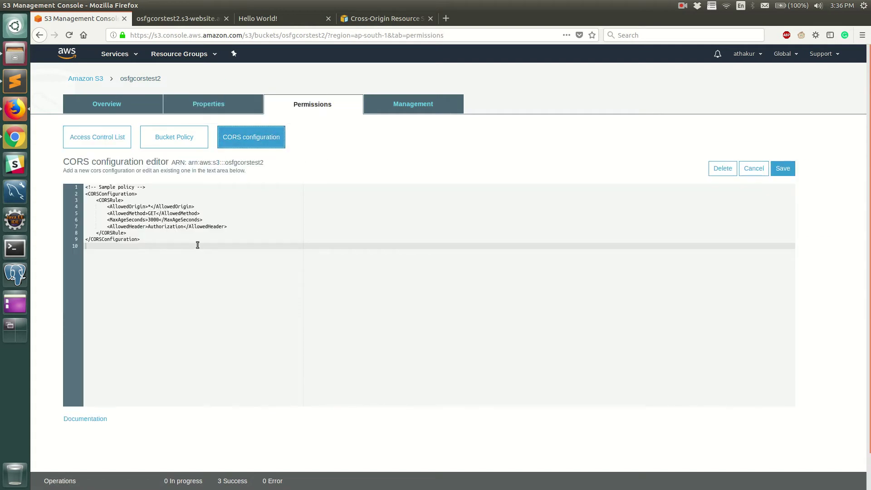
Step: Keep the sample rule with AllowedOrigin * and save the CORS configuration
drag(201, 246, 86, 187)
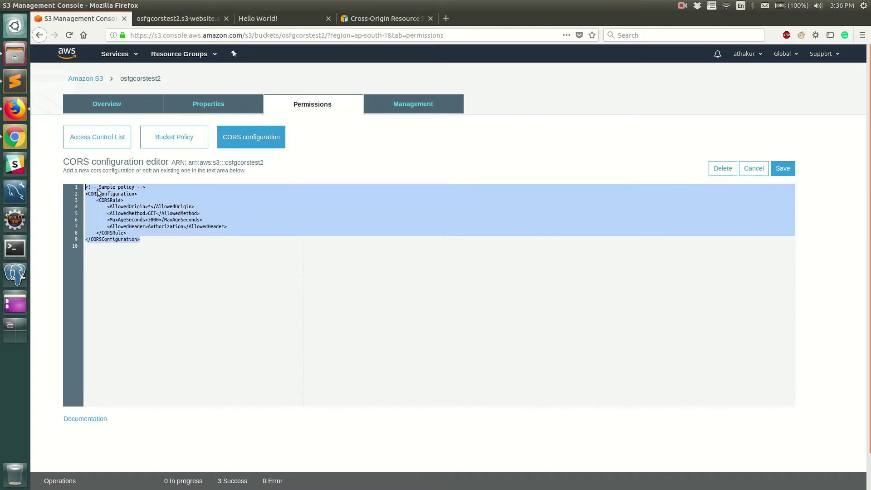
click(163, 239)
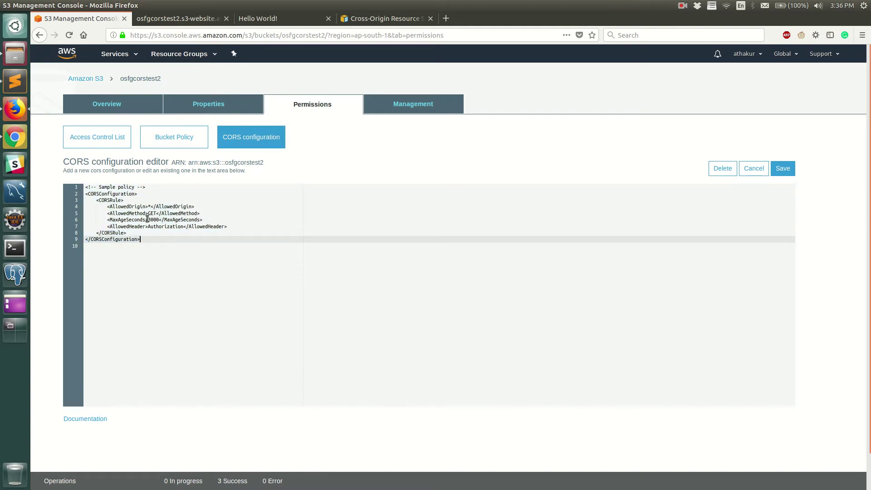
double_click(127, 206)
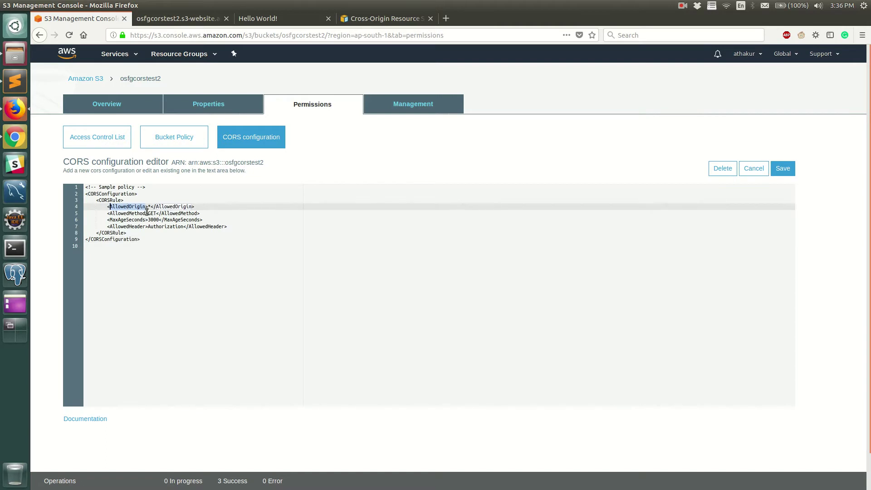
key(shift+Right)
click(783, 168)
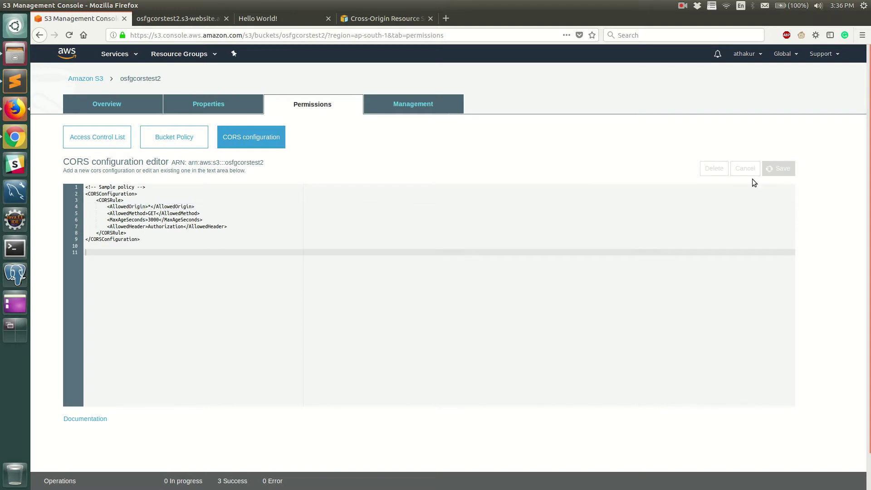
Step: Clear the console, reload to confirm the load.html line appears, and close developer tools
click(258, 18)
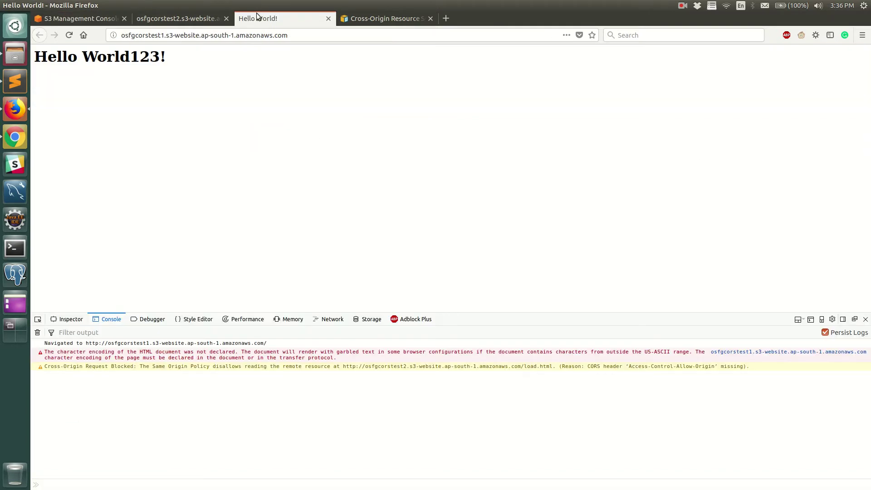
click(37, 332)
click(70, 35)
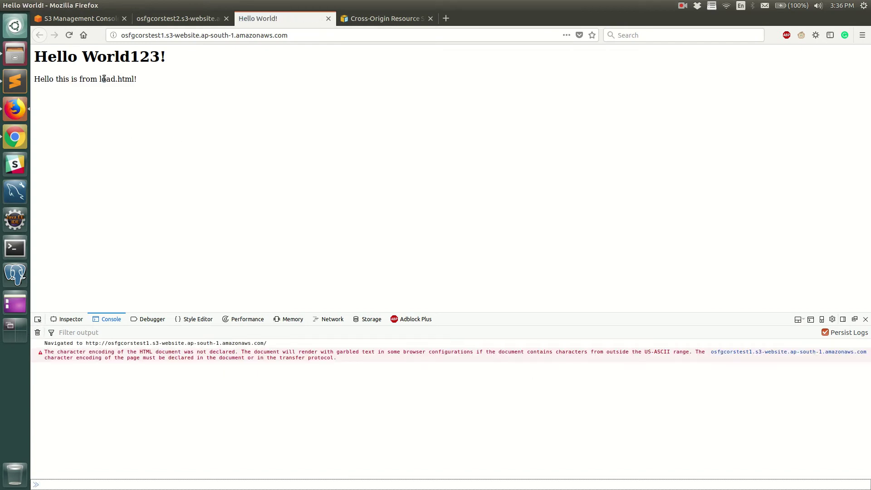
triple_click(104, 79)
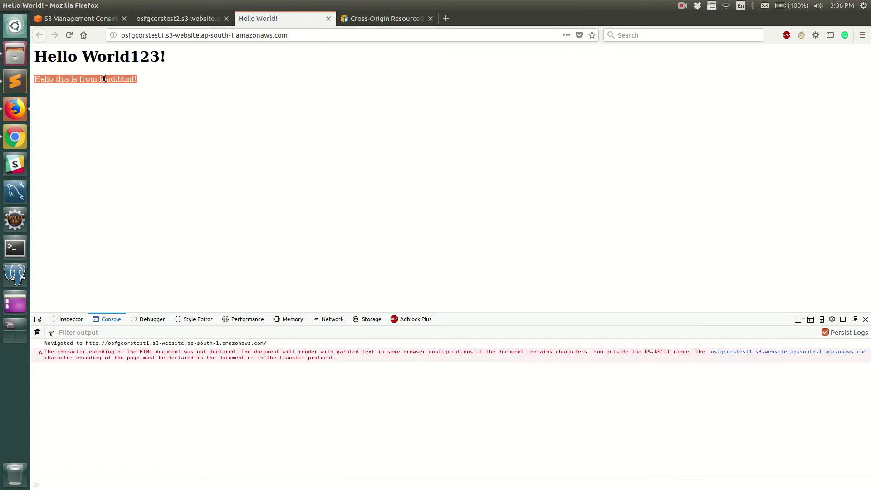
click(865, 319)
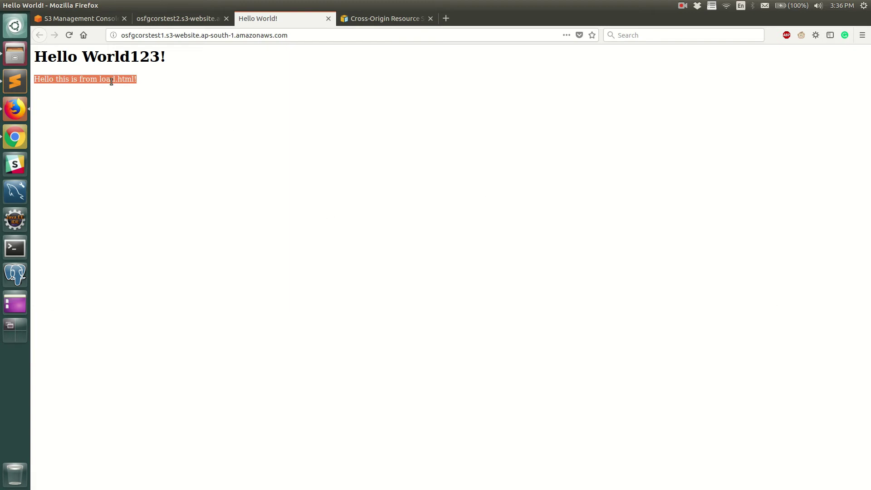
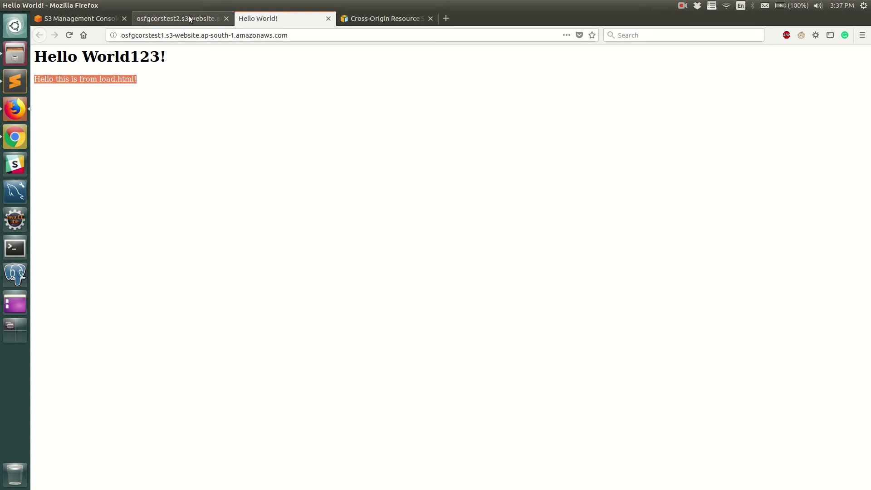
click(189, 16)
click(207, 35)
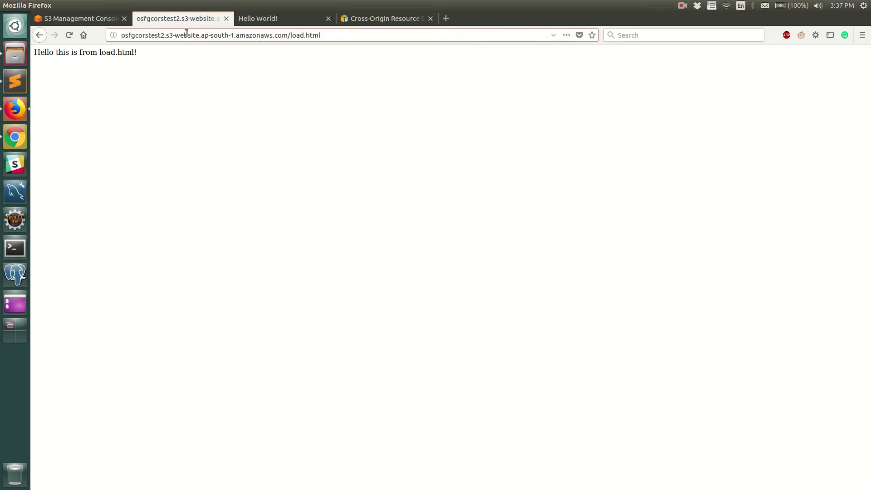
click(263, 20)
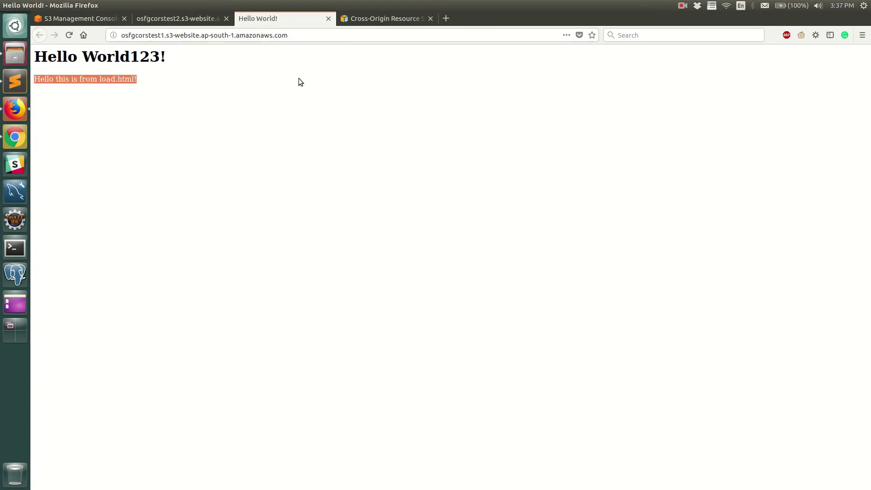